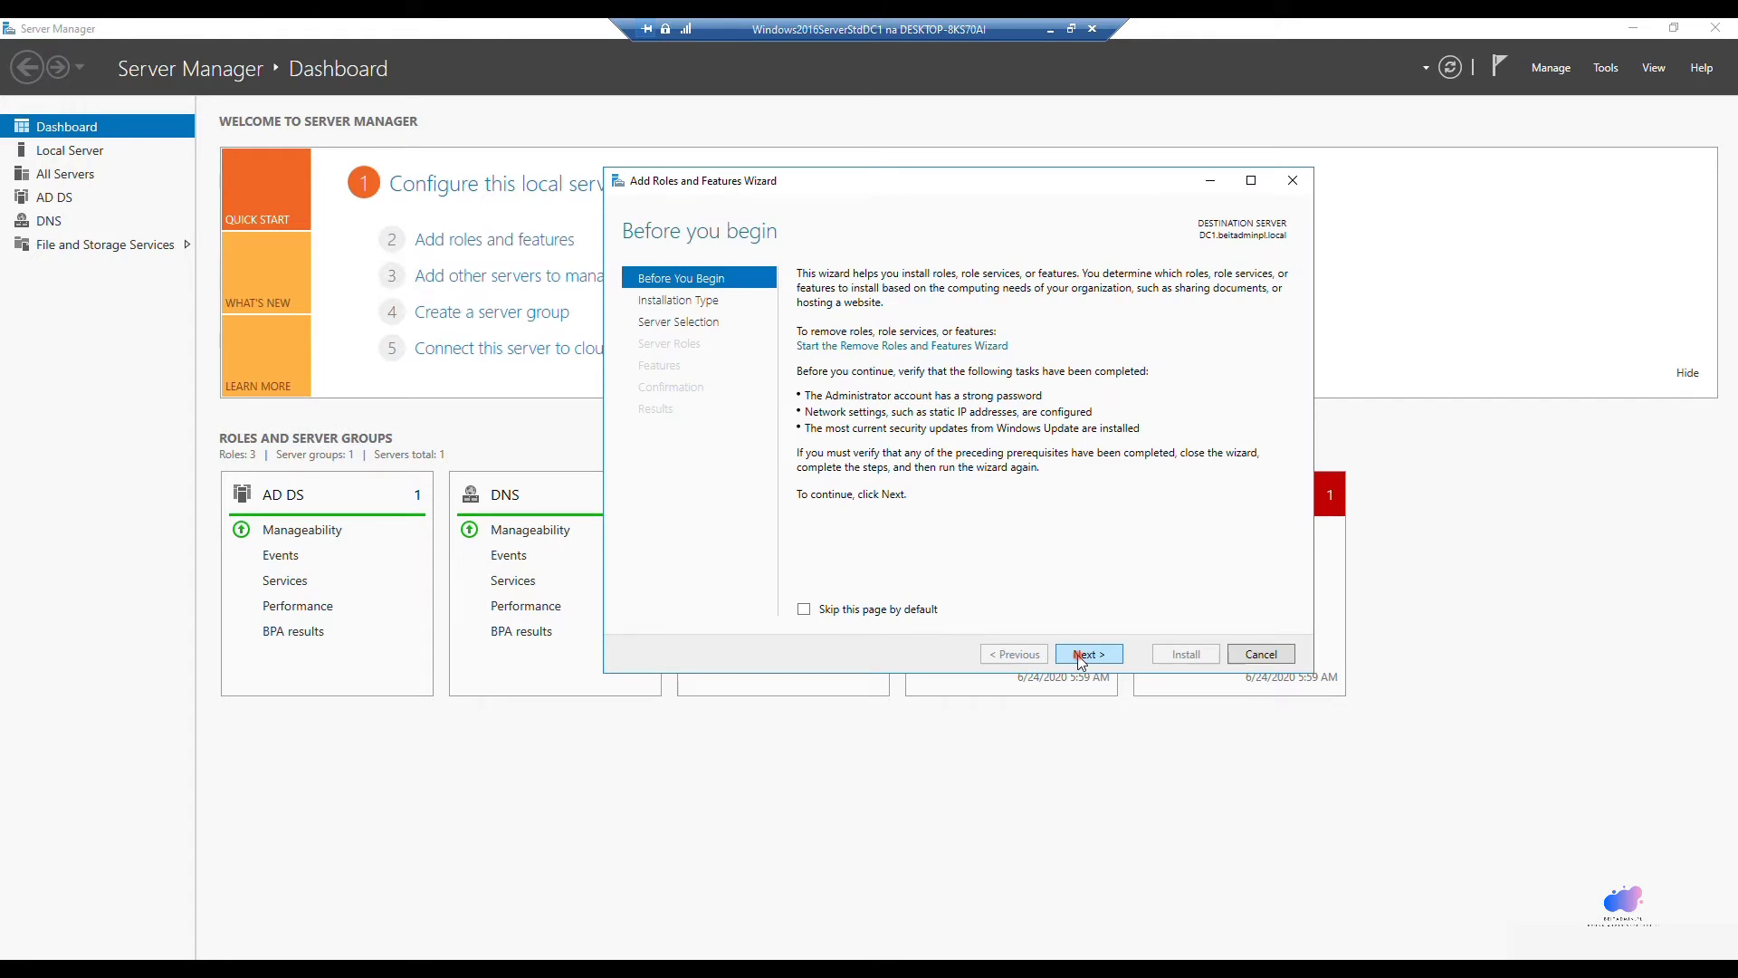
Install the Data Deduplication role service under File and iSCSI Services with the Add Roles and Features Wizard, and close the wizard.
{"action": "left_click", "coordinate": [1087, 654]}
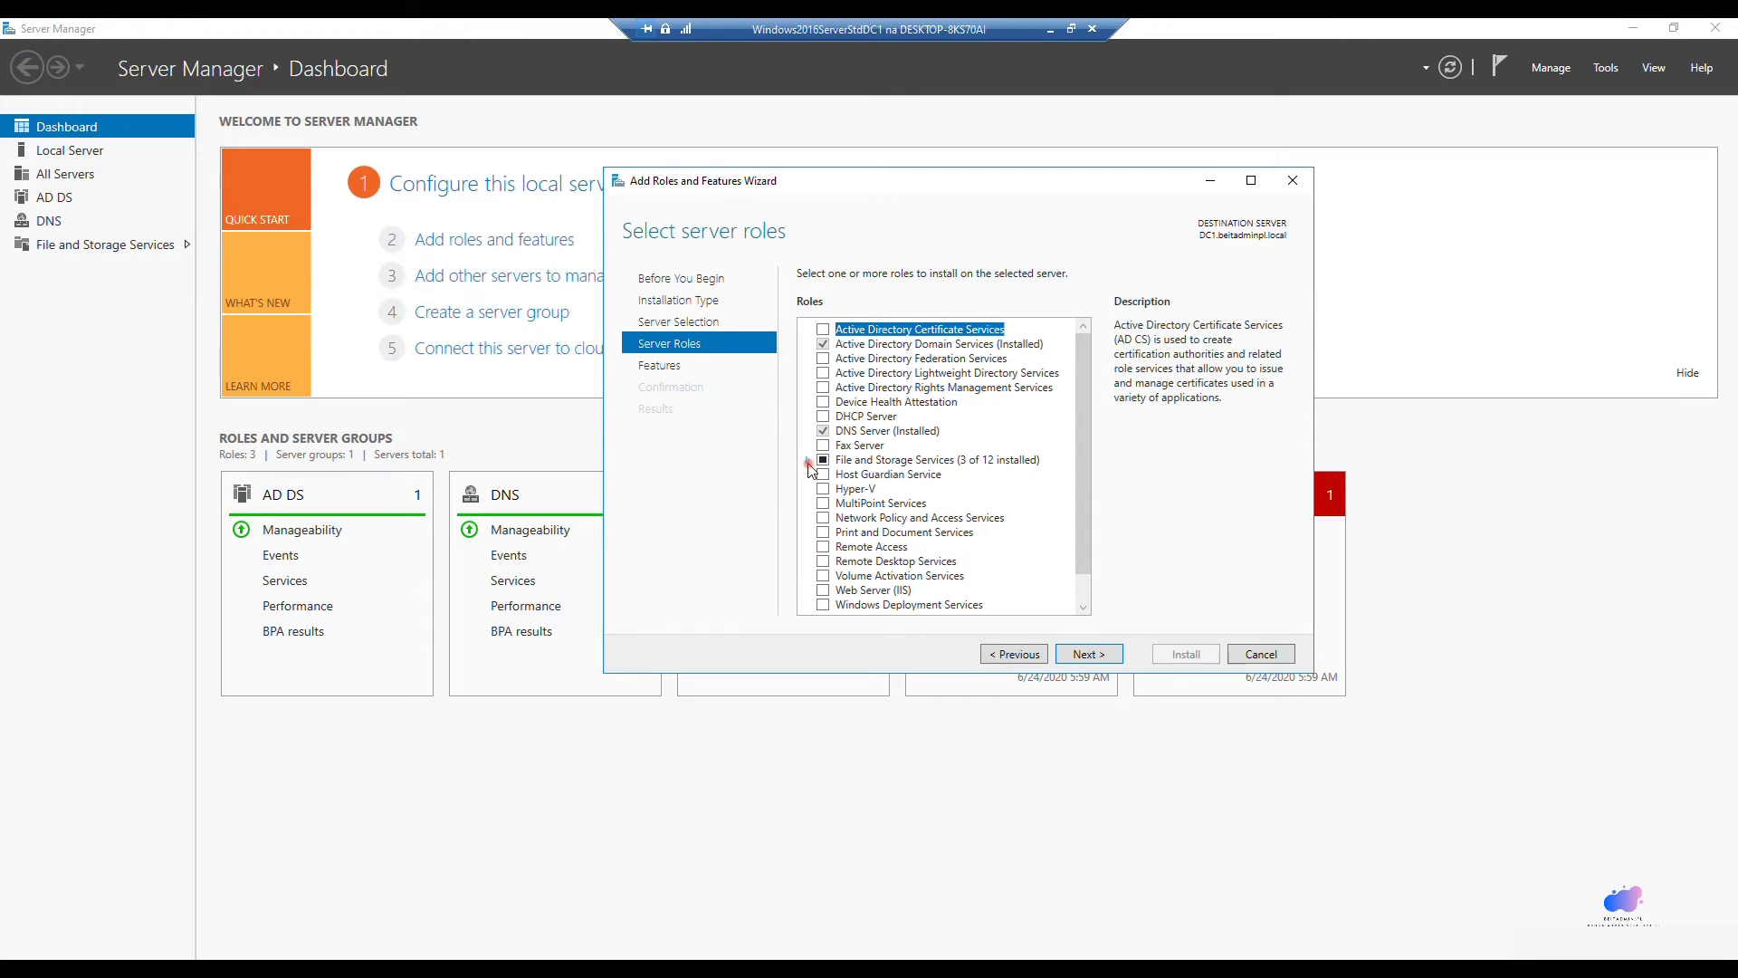
{"action": "left_click", "coordinate": [809, 461]}
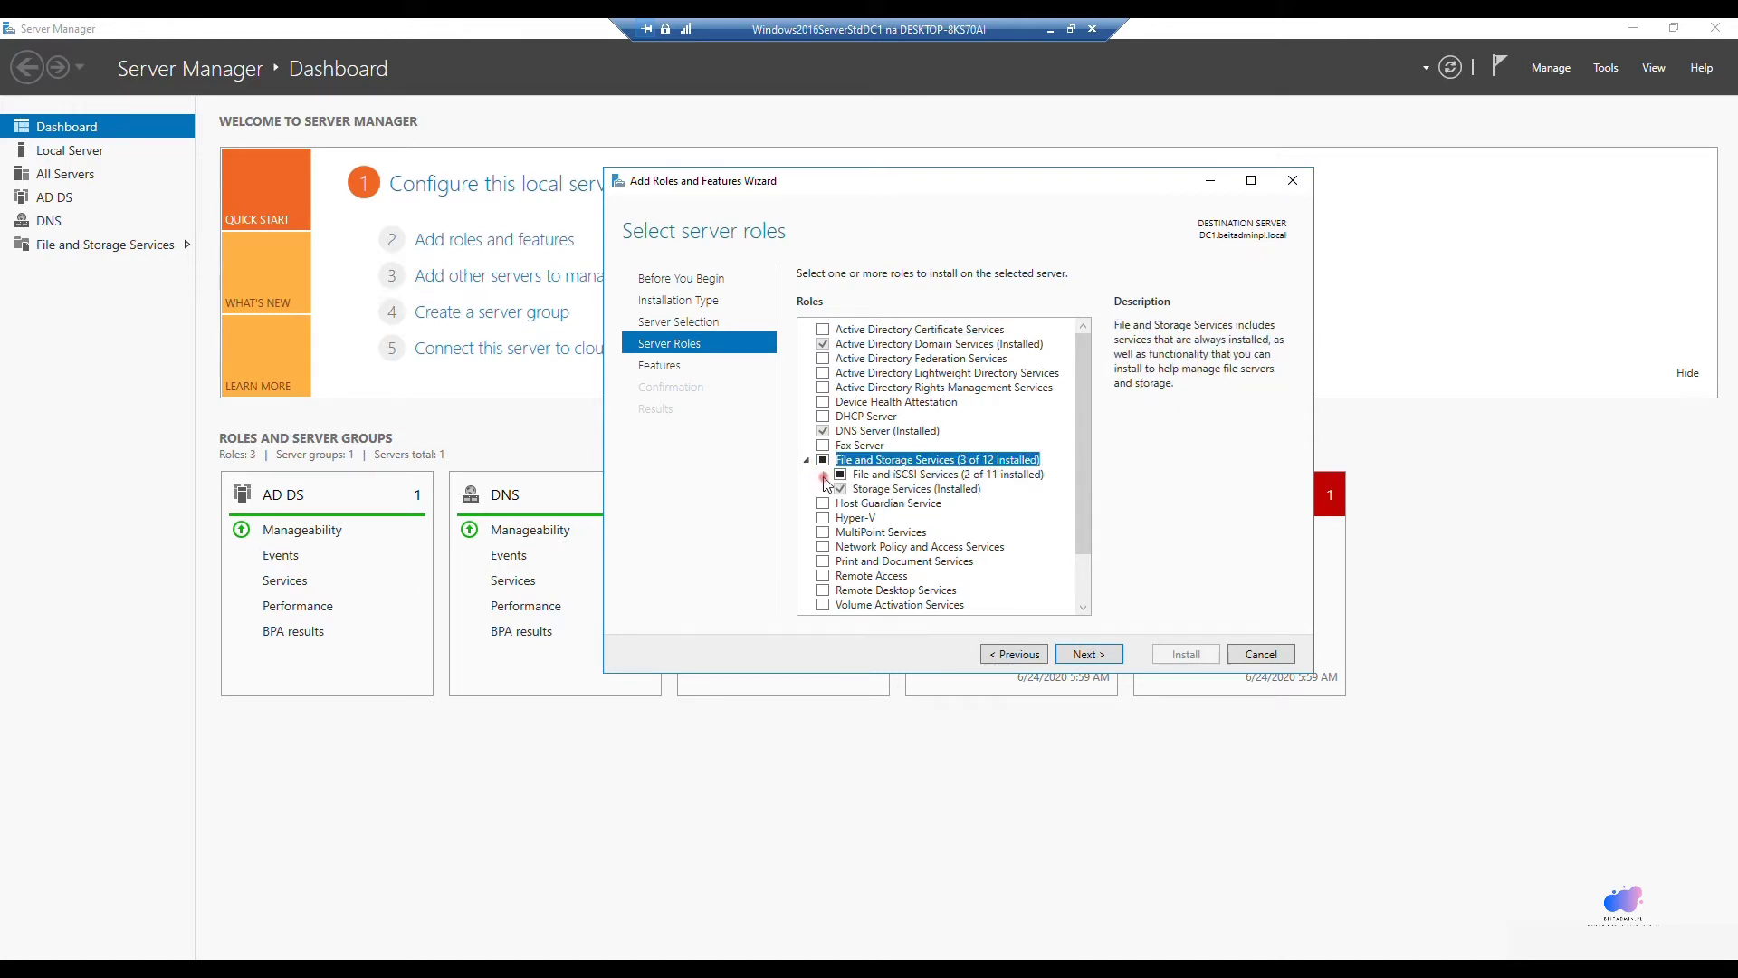
{"action": "left_click", "coordinate": [823, 475]}
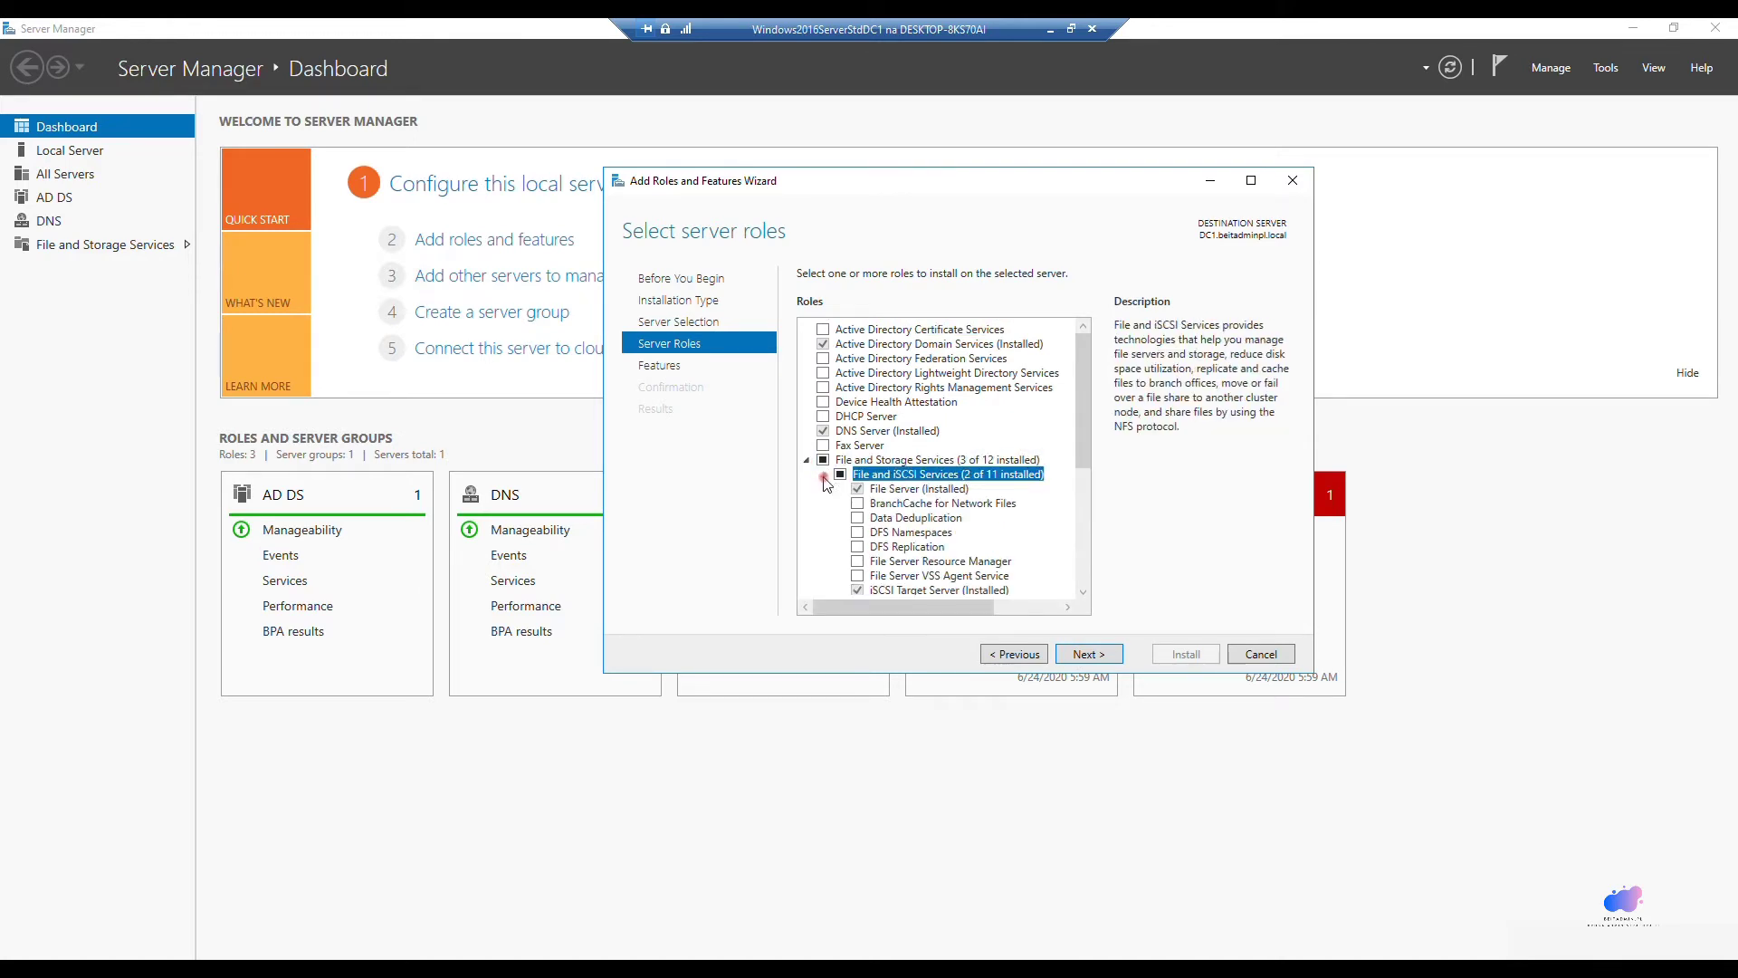
{"action": "left_click", "coordinate": [856, 518]}
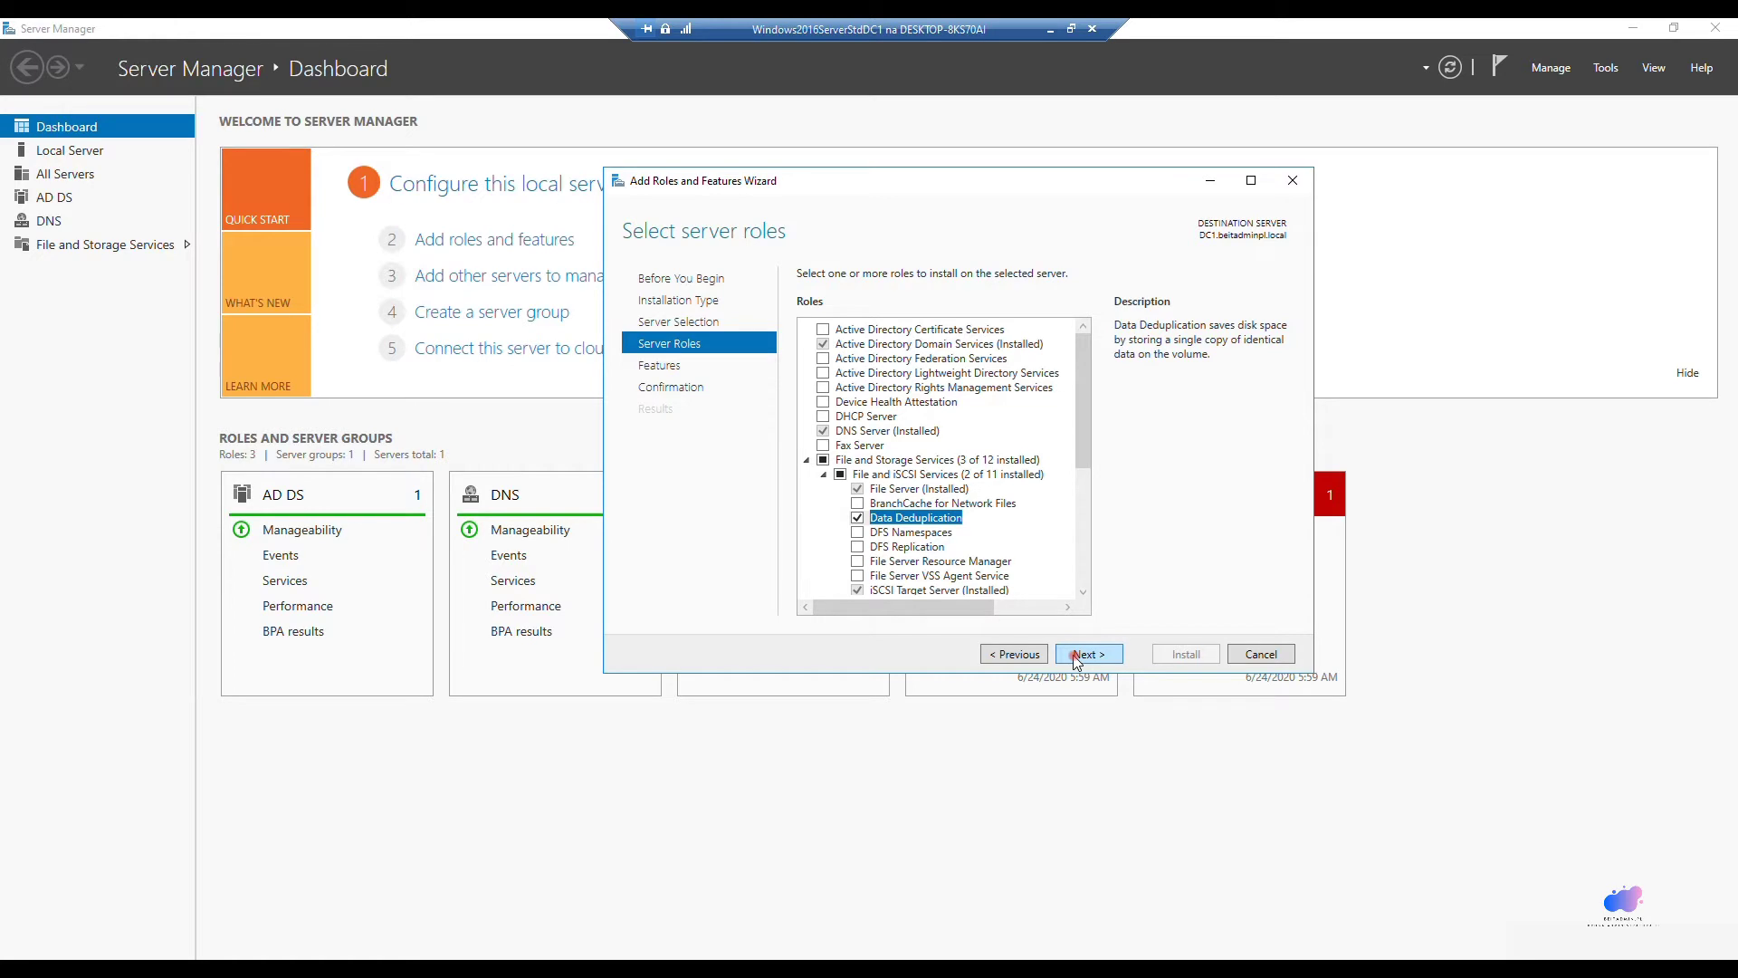
{"action": "left_click", "coordinate": [1078, 656]}
{"action": "left_click", "coordinate": [1078, 654]}
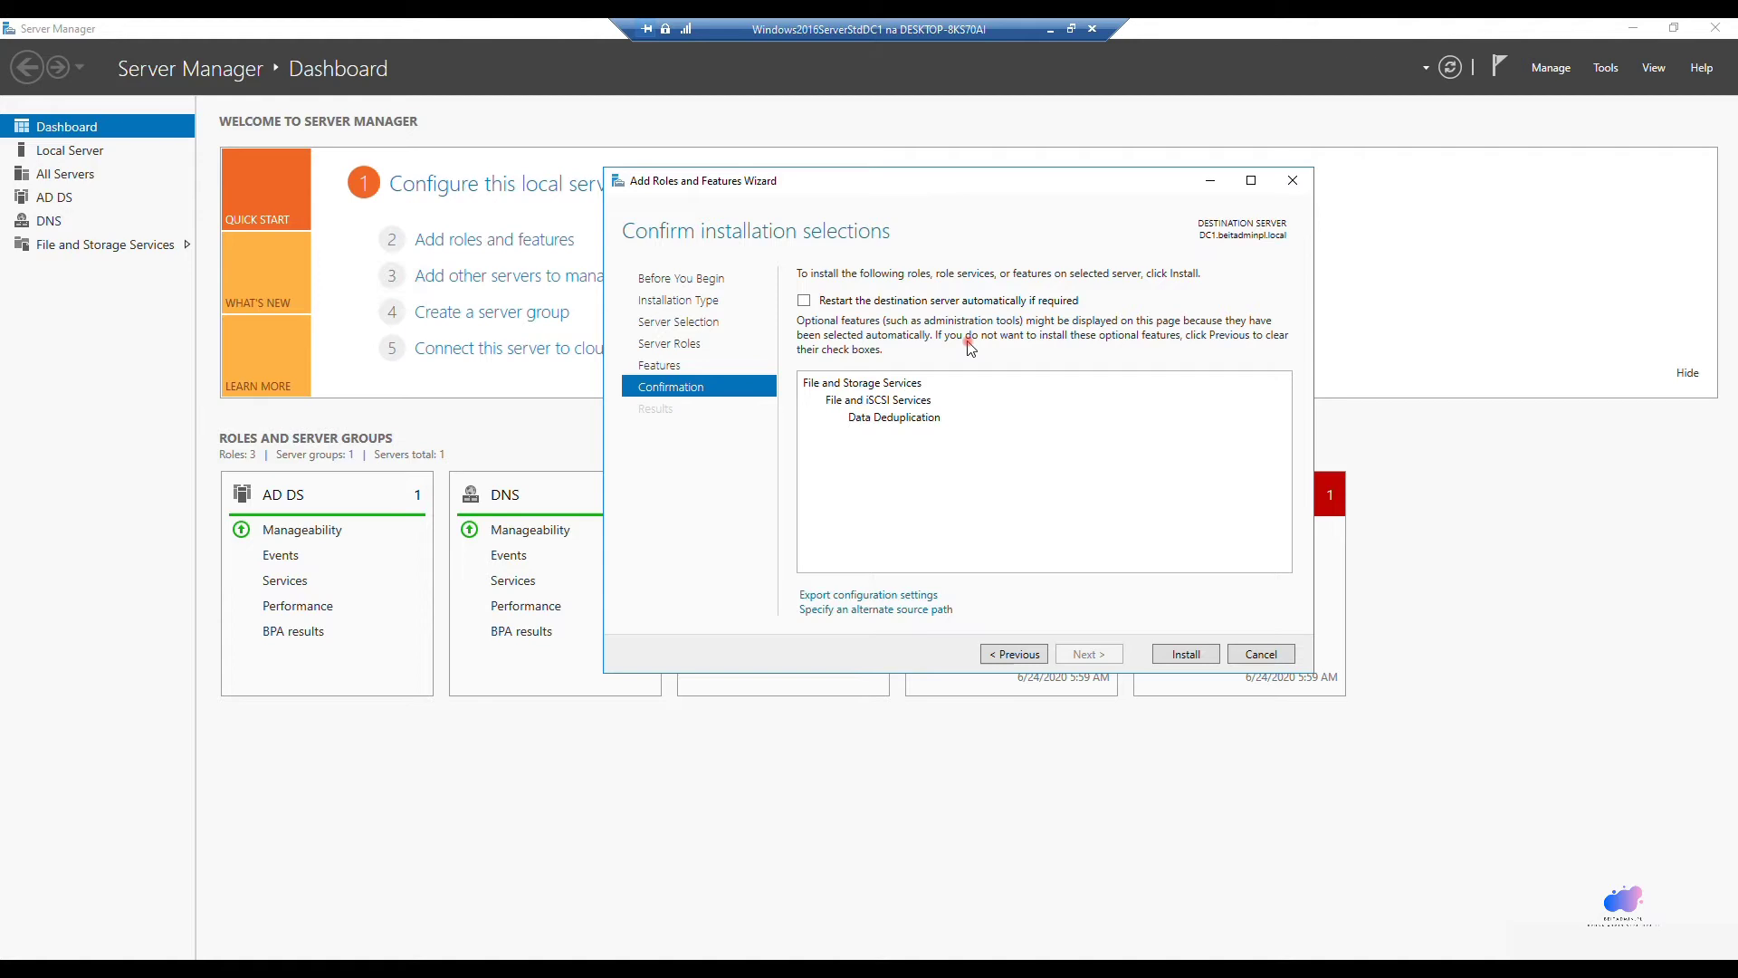
{"action": "left_click", "coordinate": [1186, 654]}
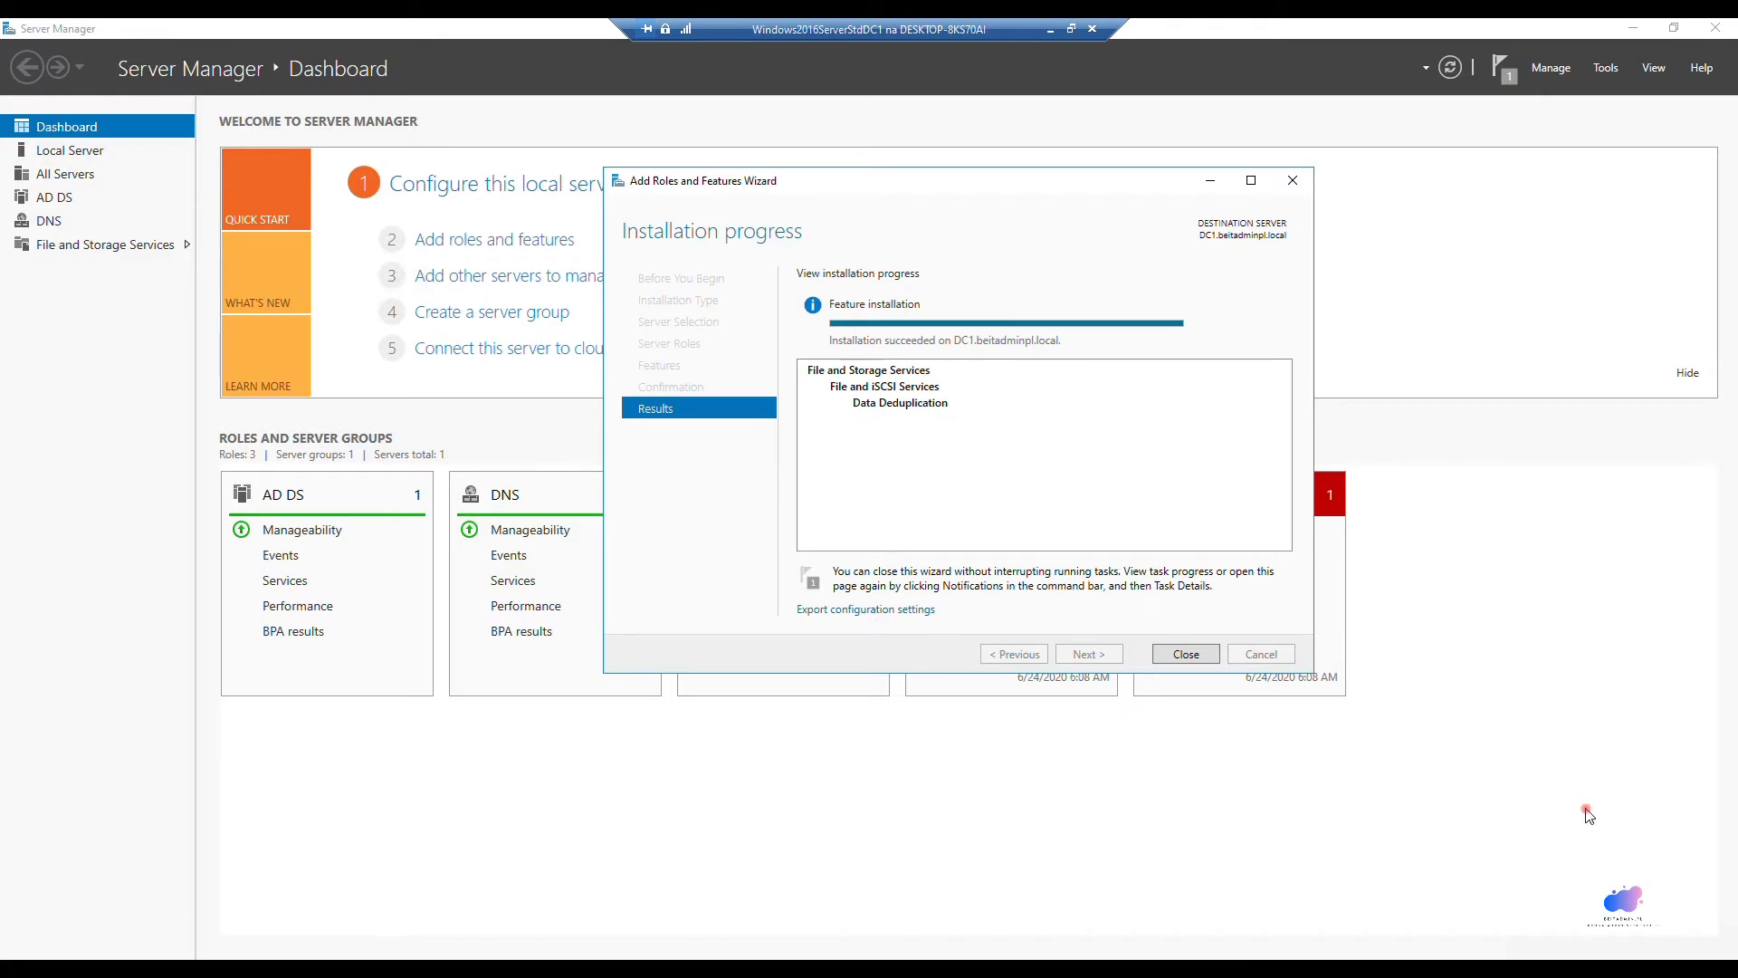
{"action": "left_click", "coordinate": [1197, 654]}
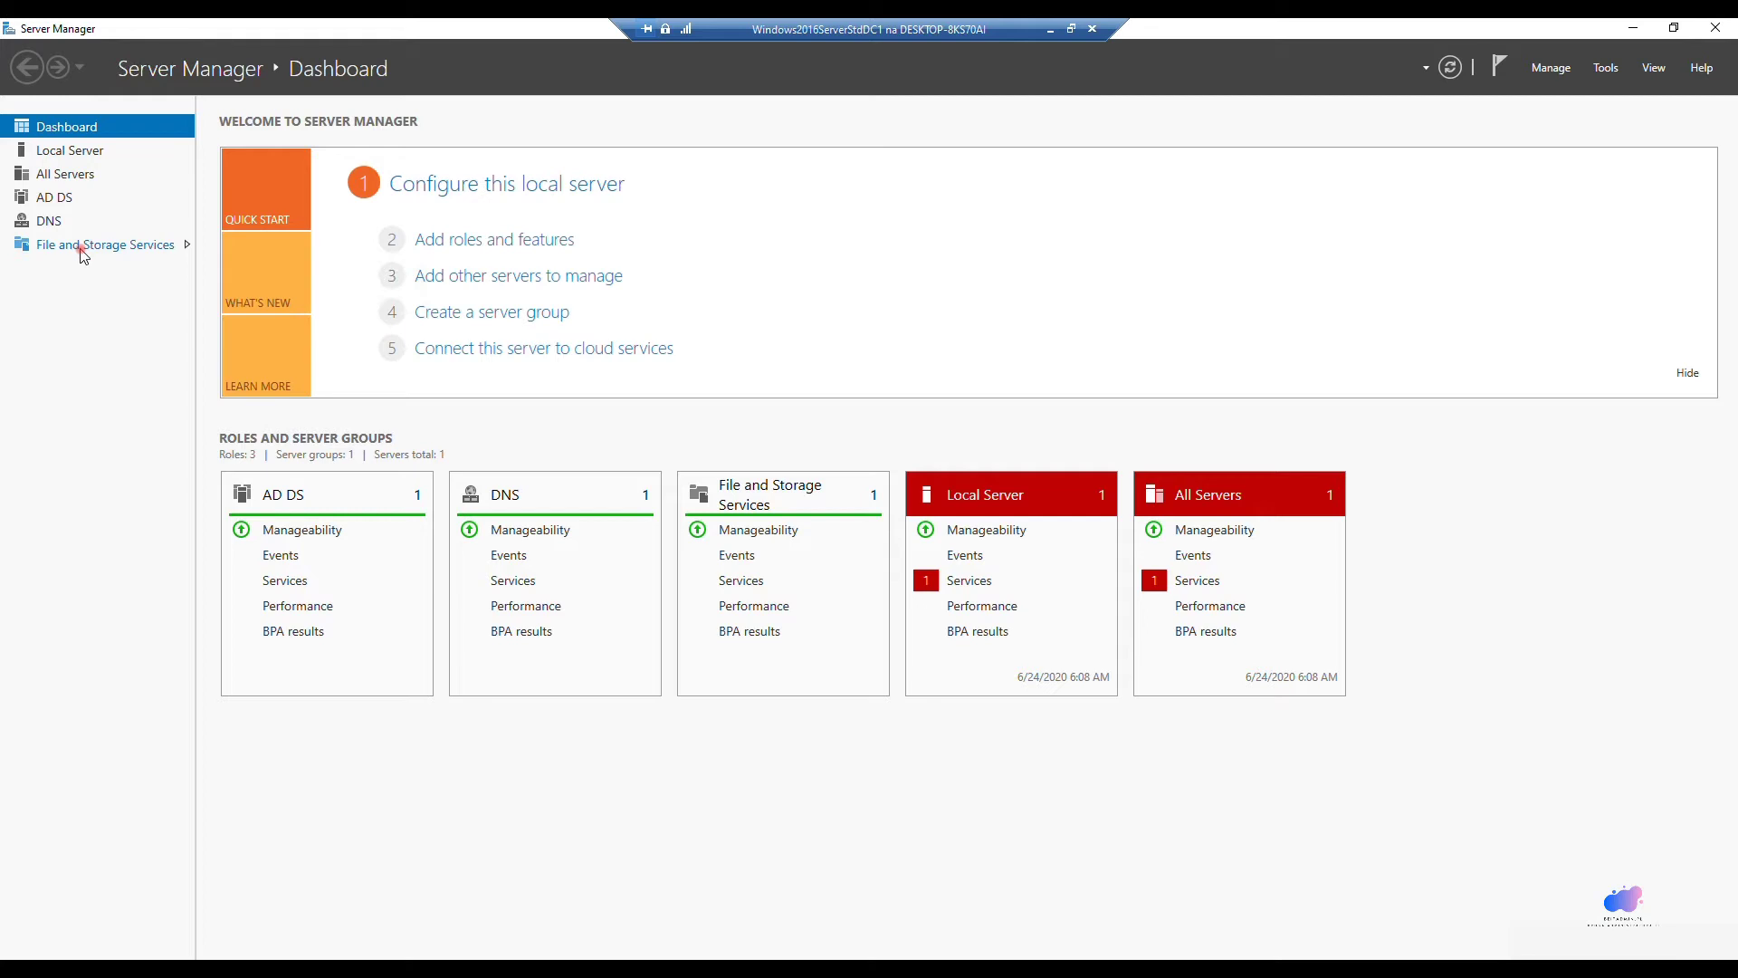
Select volume E: in the File and Storage Services volume list and look over its folders in File Explorer.
{"action": "left_click", "coordinate": [83, 249]}
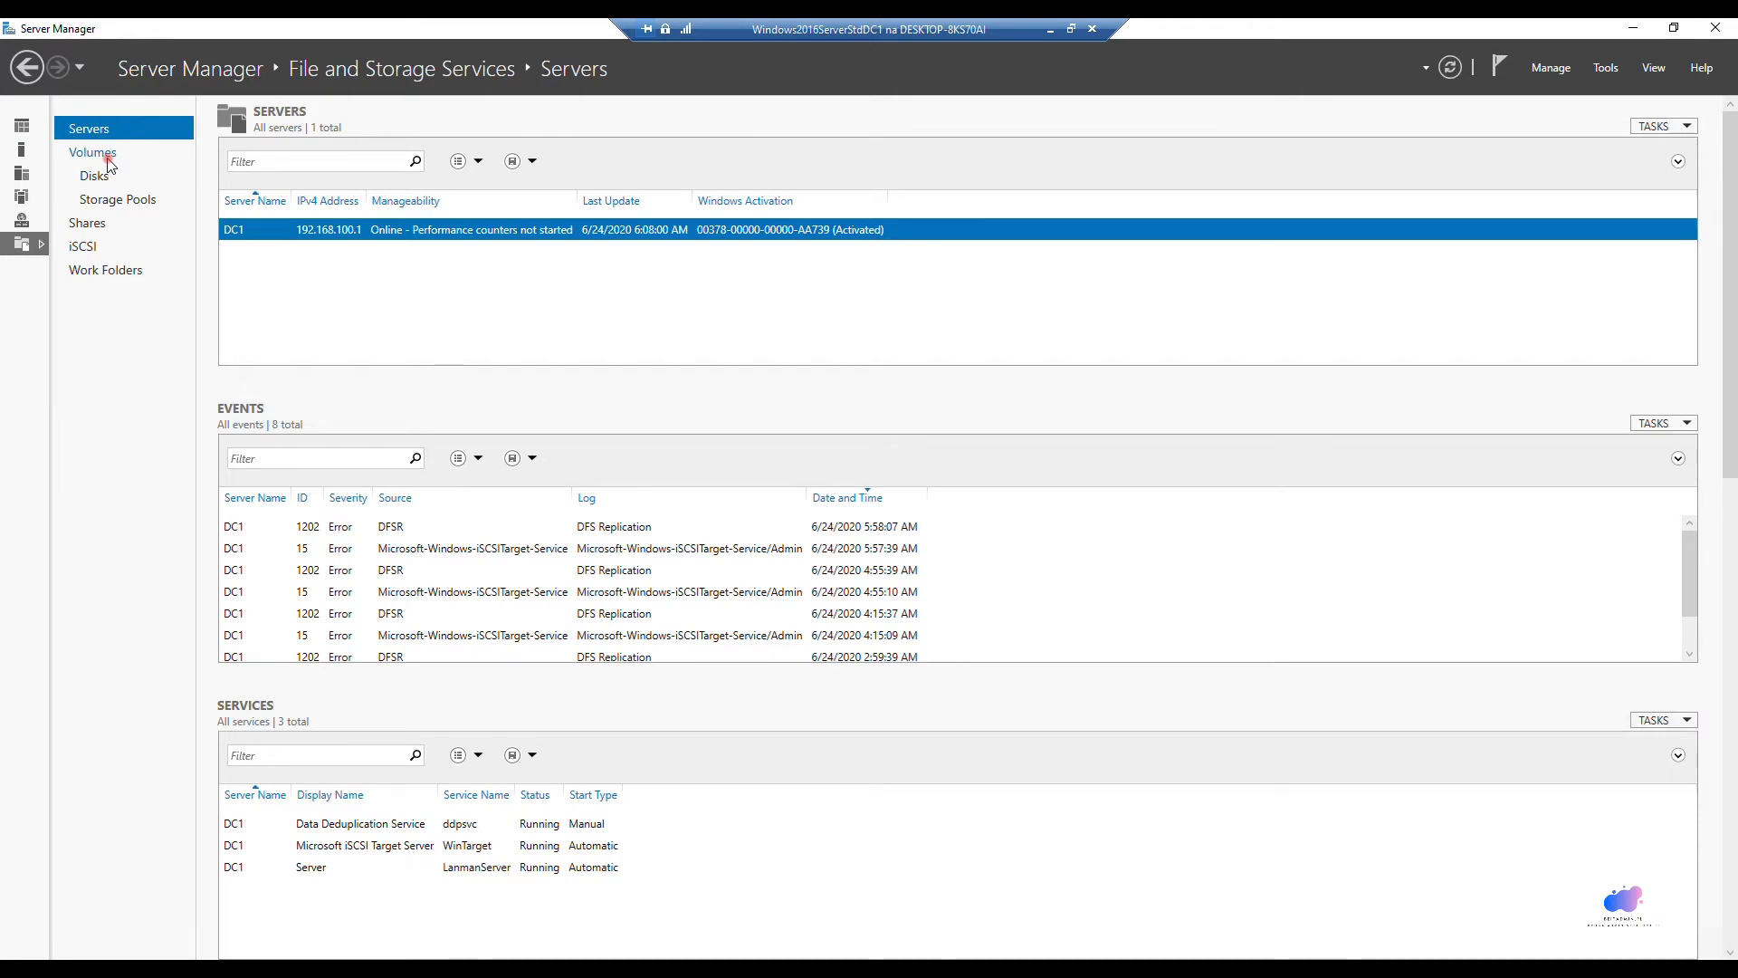
{"action": "left_click", "coordinate": [108, 159]}
{"action": "left_click", "coordinate": [393, 294]}
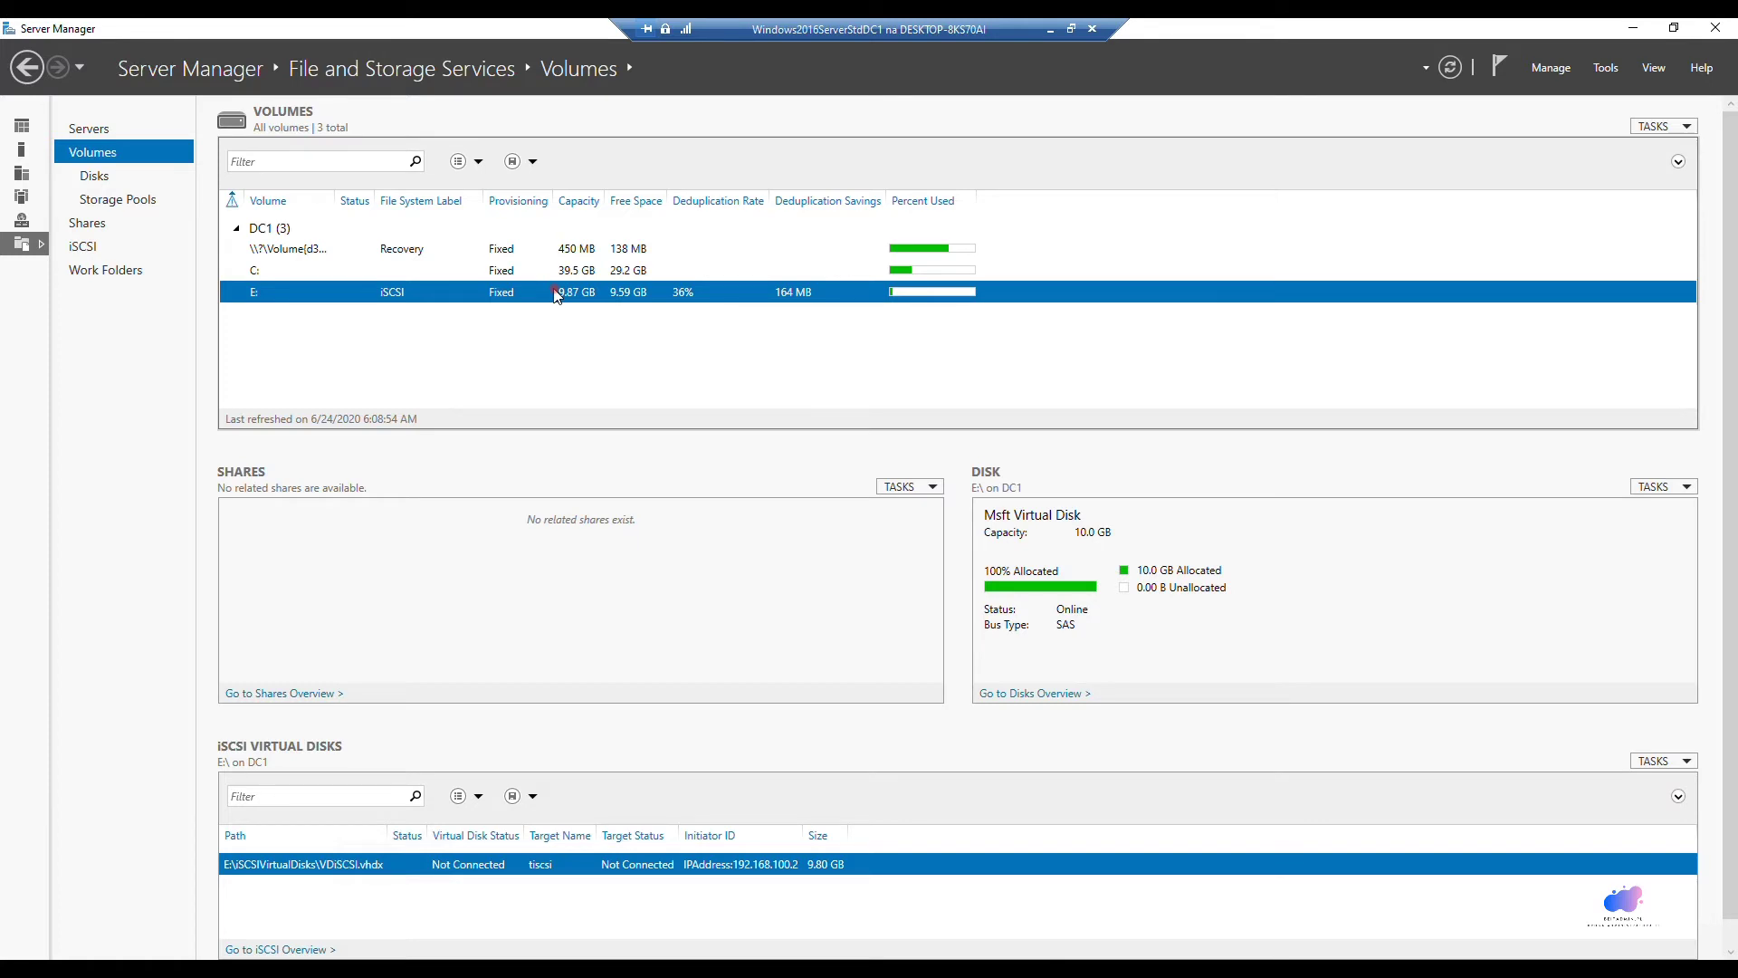
{"action": "key", "text": "alt+Tab"}
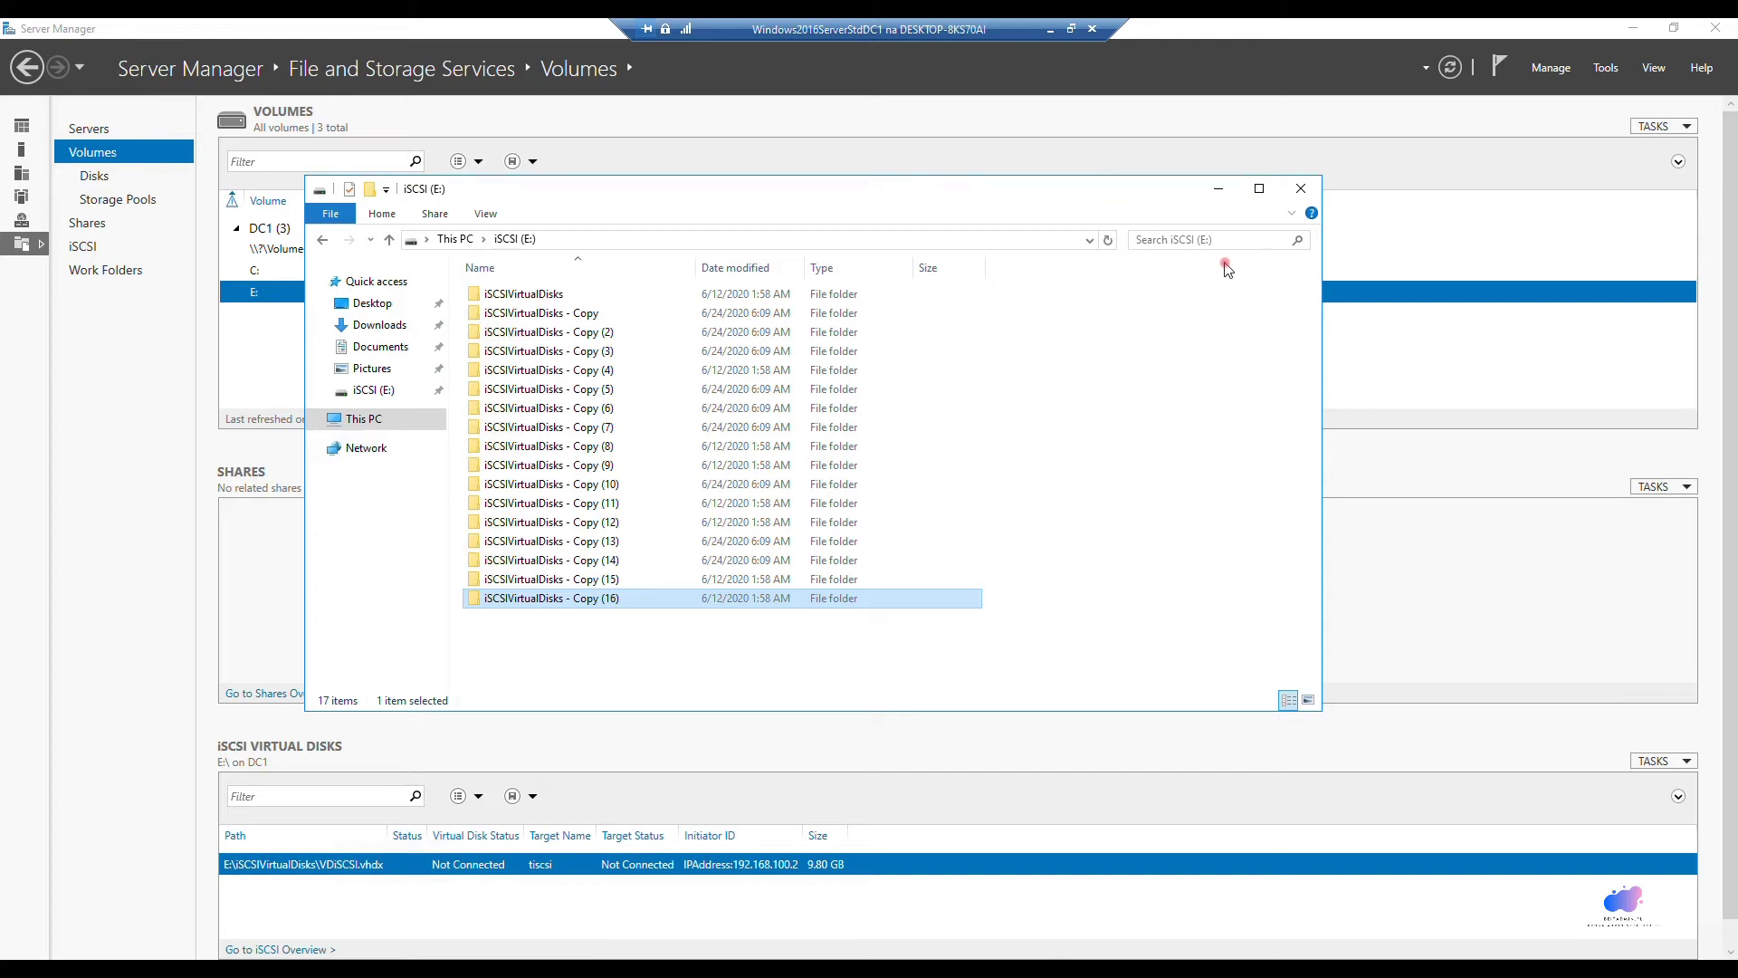
{"action": "left_click", "coordinate": [1218, 189]}
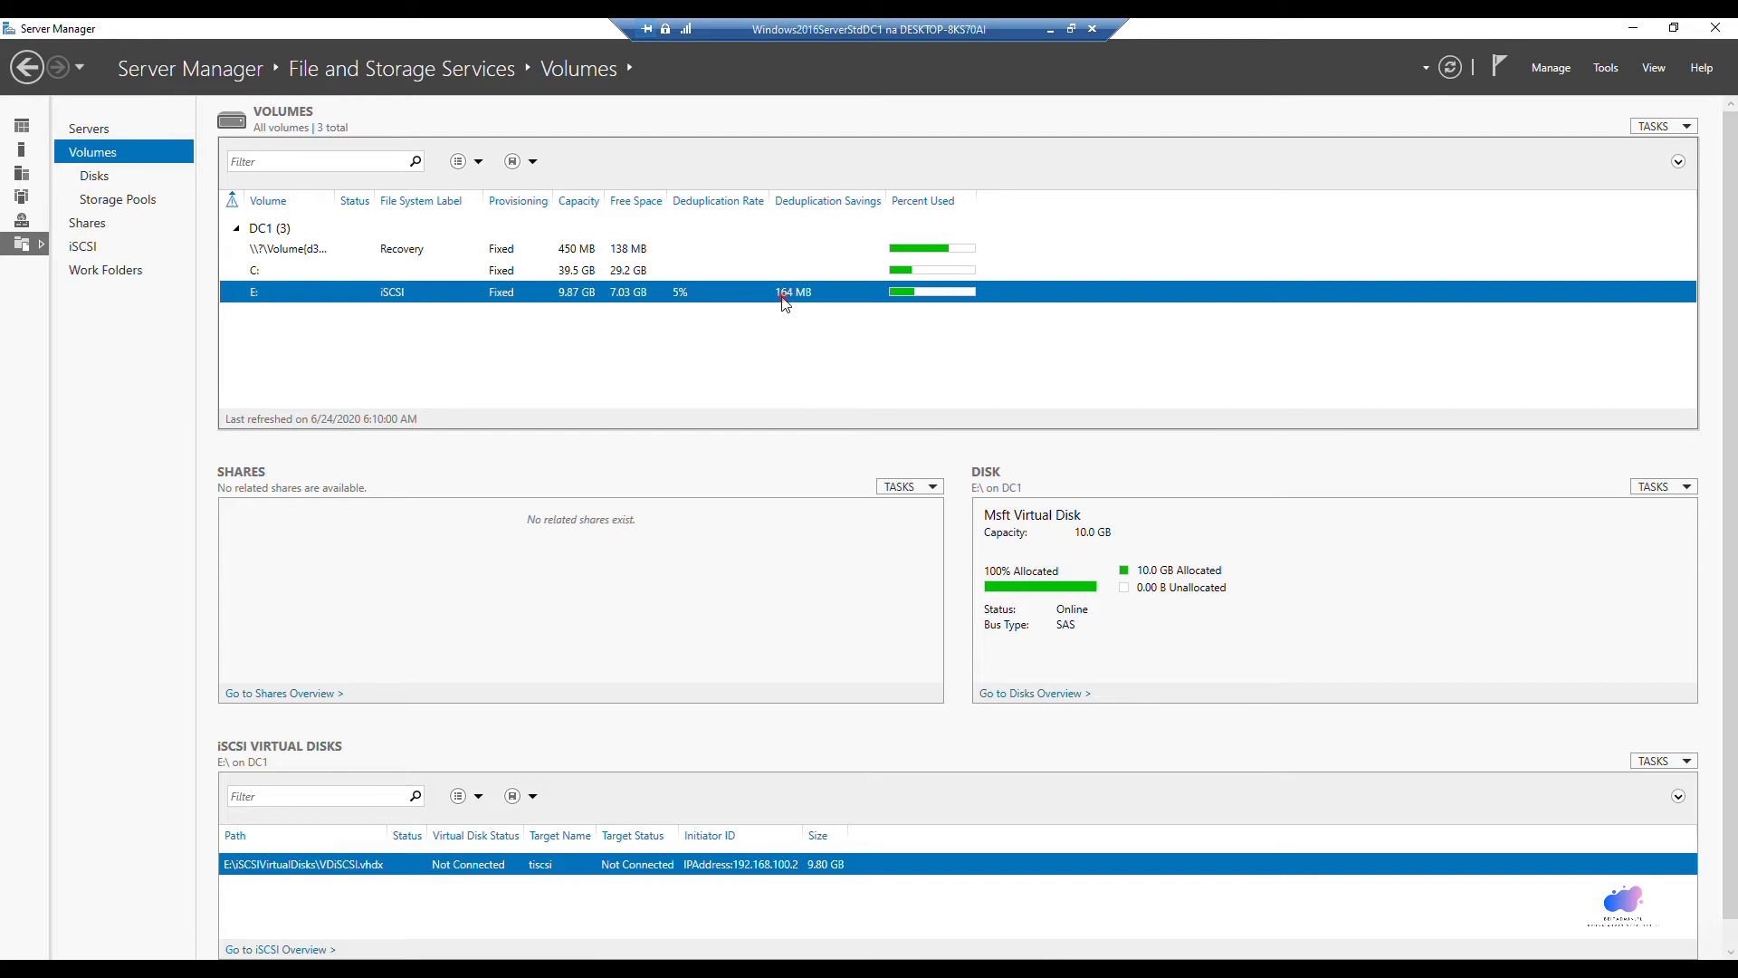
Open the data deduplication configuration for volume E: and set its type to Virtual Desktop Infrastructure (VDI) server.
{"action": "right_click", "coordinate": [524, 295]}
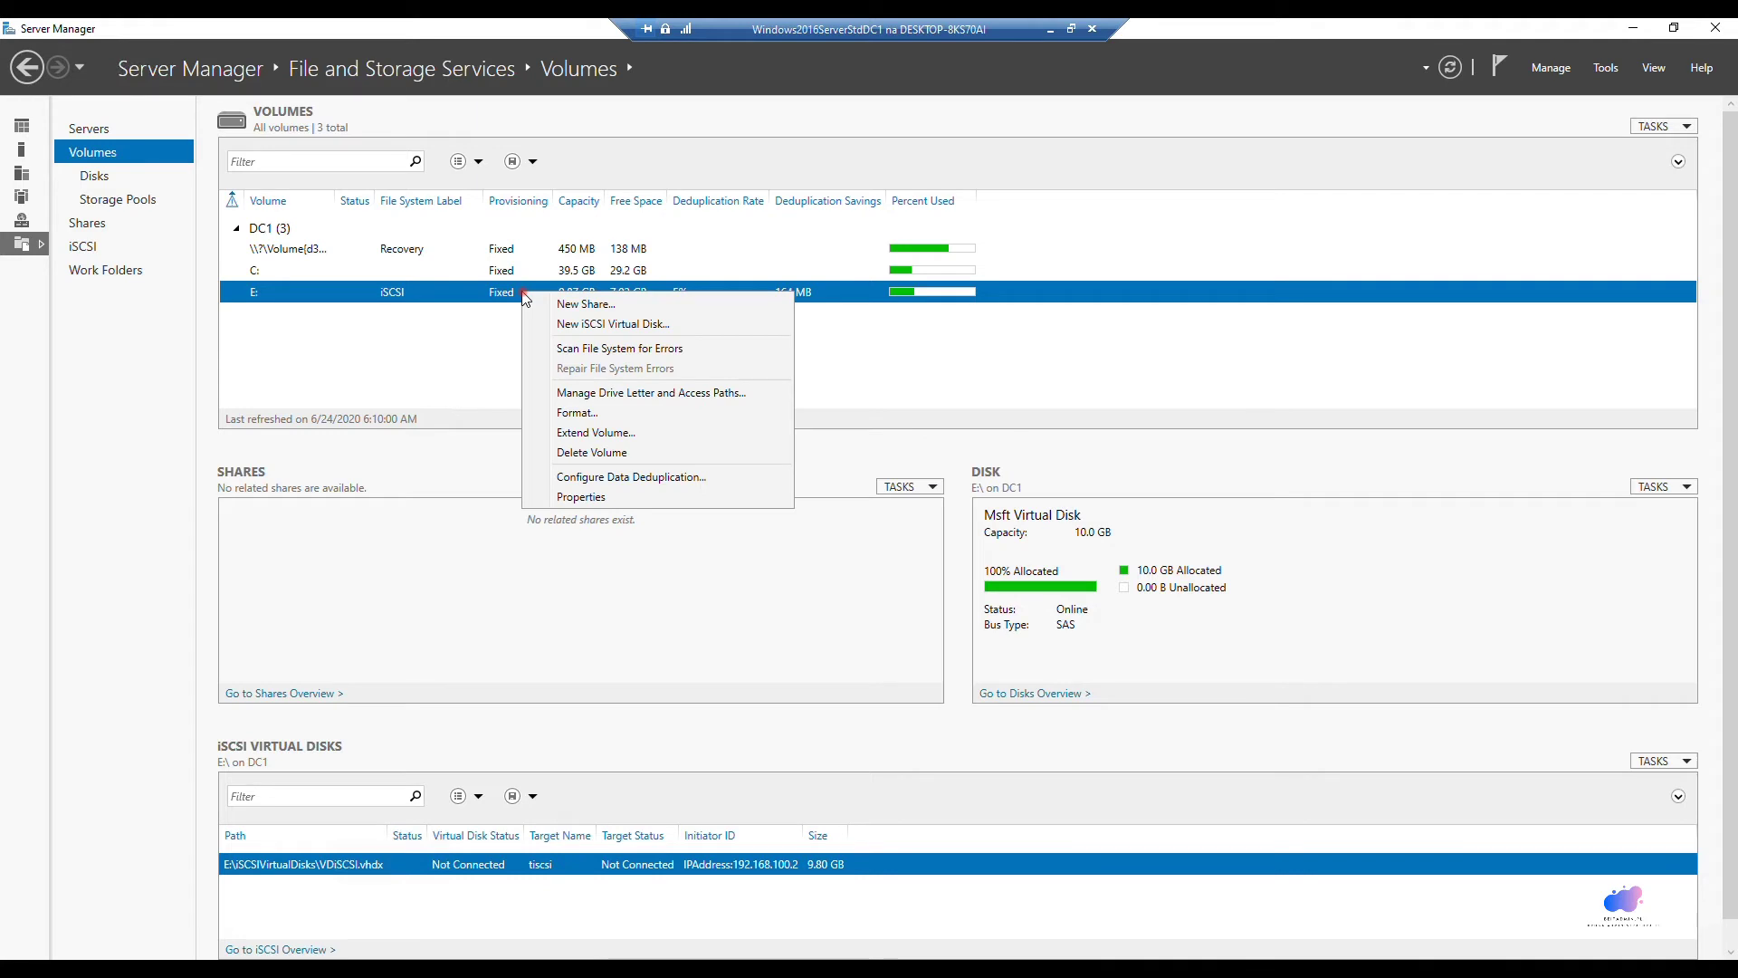
{"action": "left_click", "coordinate": [626, 480]}
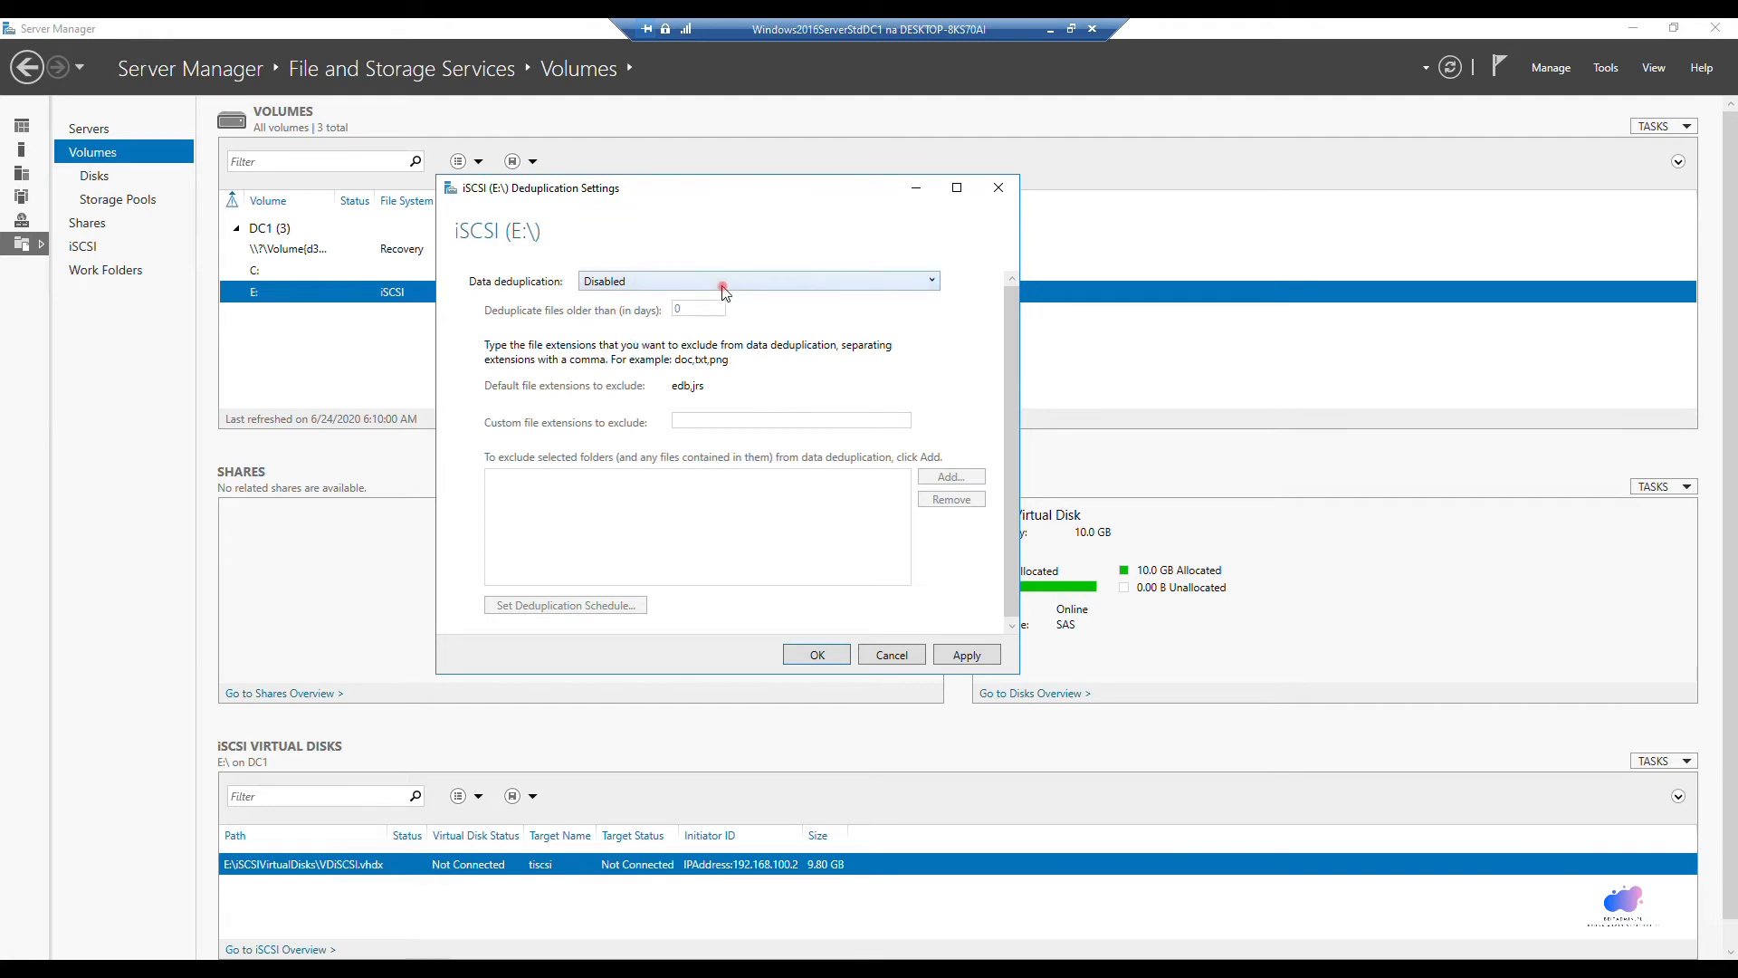
{"action": "left_click", "coordinate": [723, 286]}
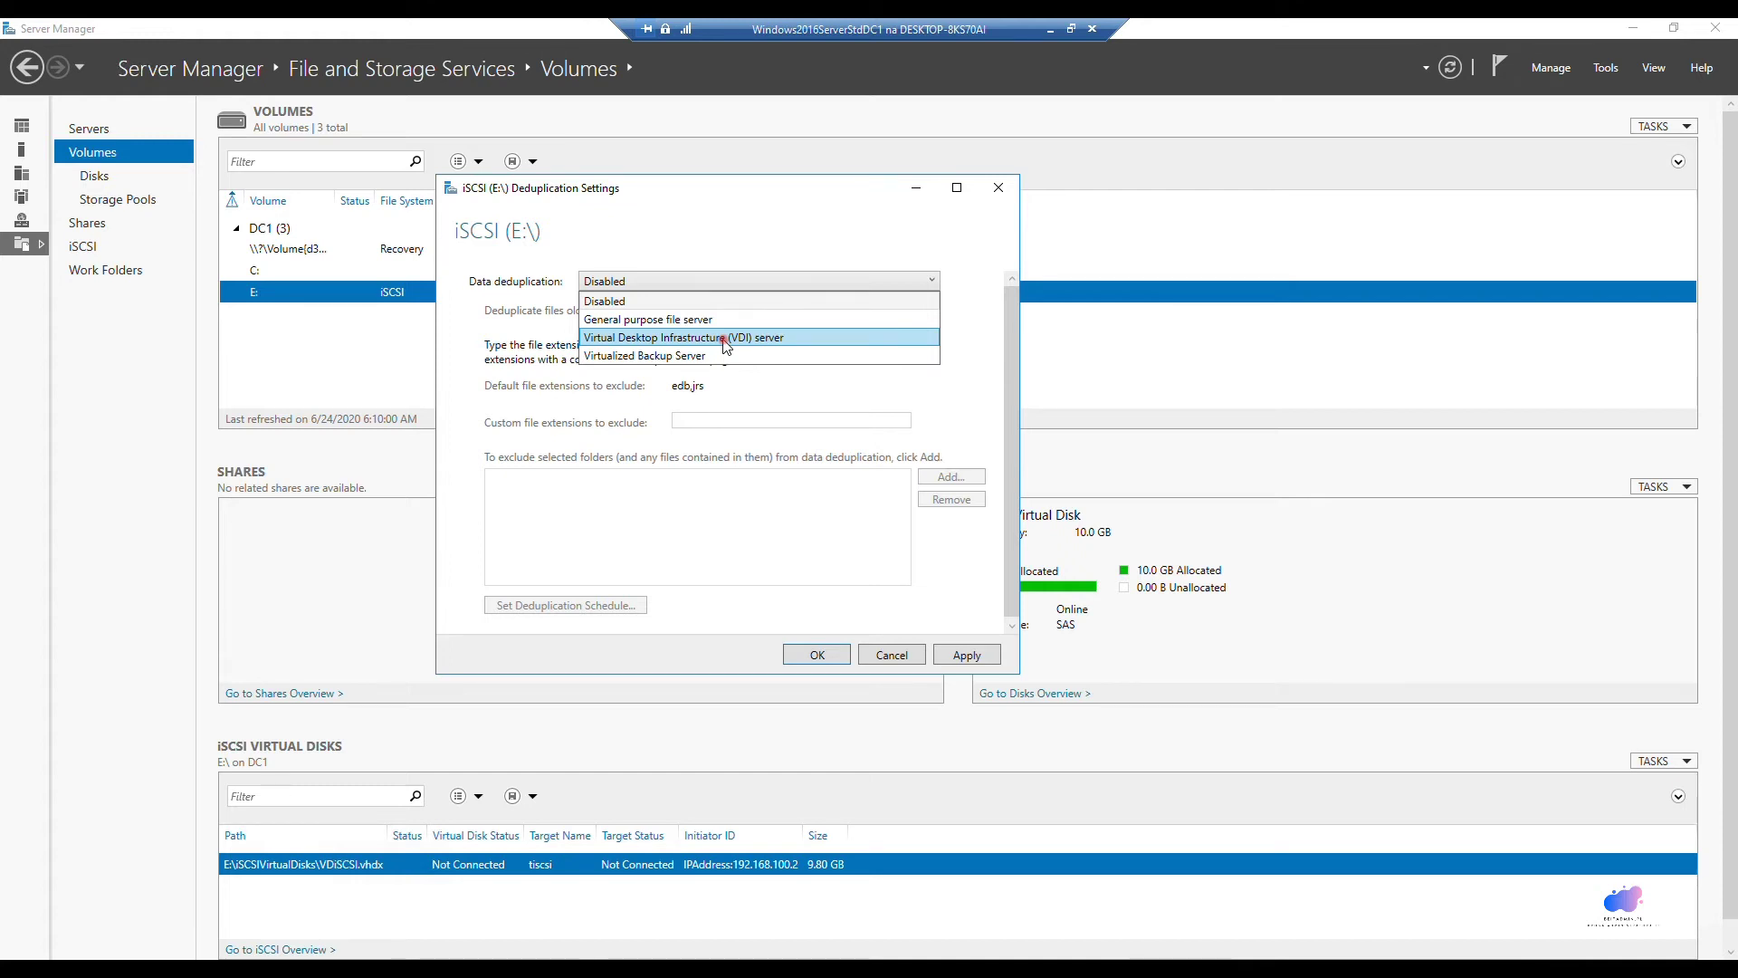
{"action": "left_click", "coordinate": [724, 340]}
{"action": "double_click", "coordinate": [693, 309]}
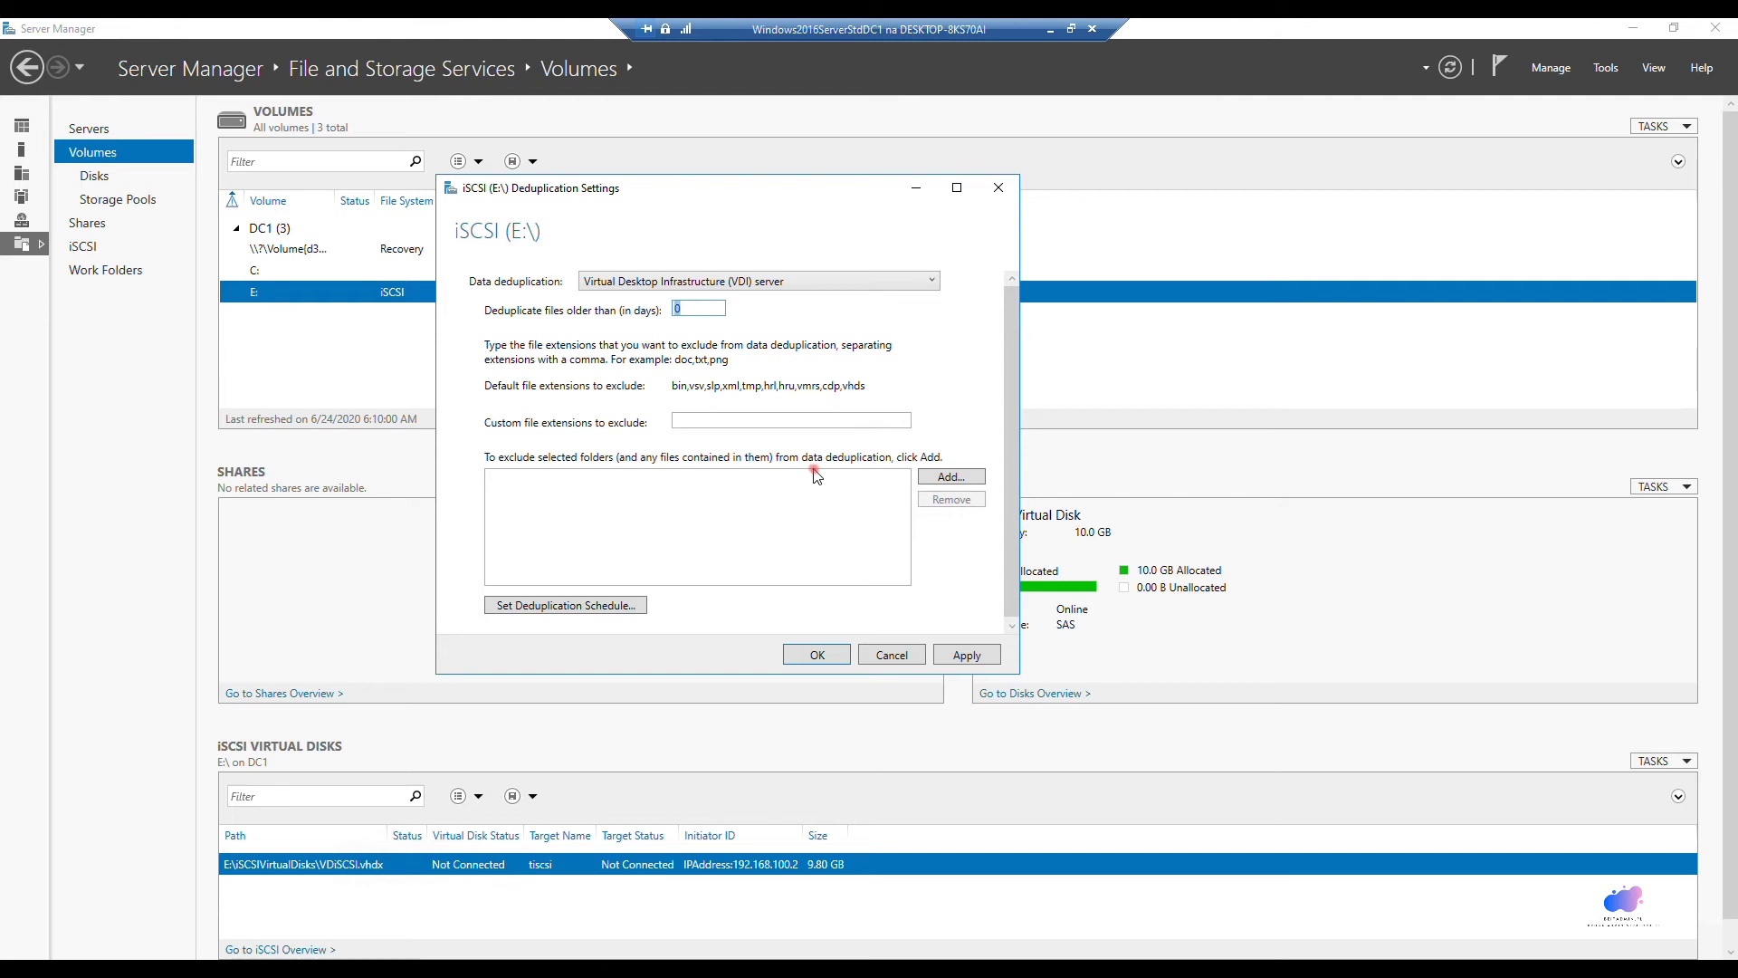
{"action": "left_click", "coordinate": [930, 482]}
{"action": "left_click", "coordinate": [427, 287]}
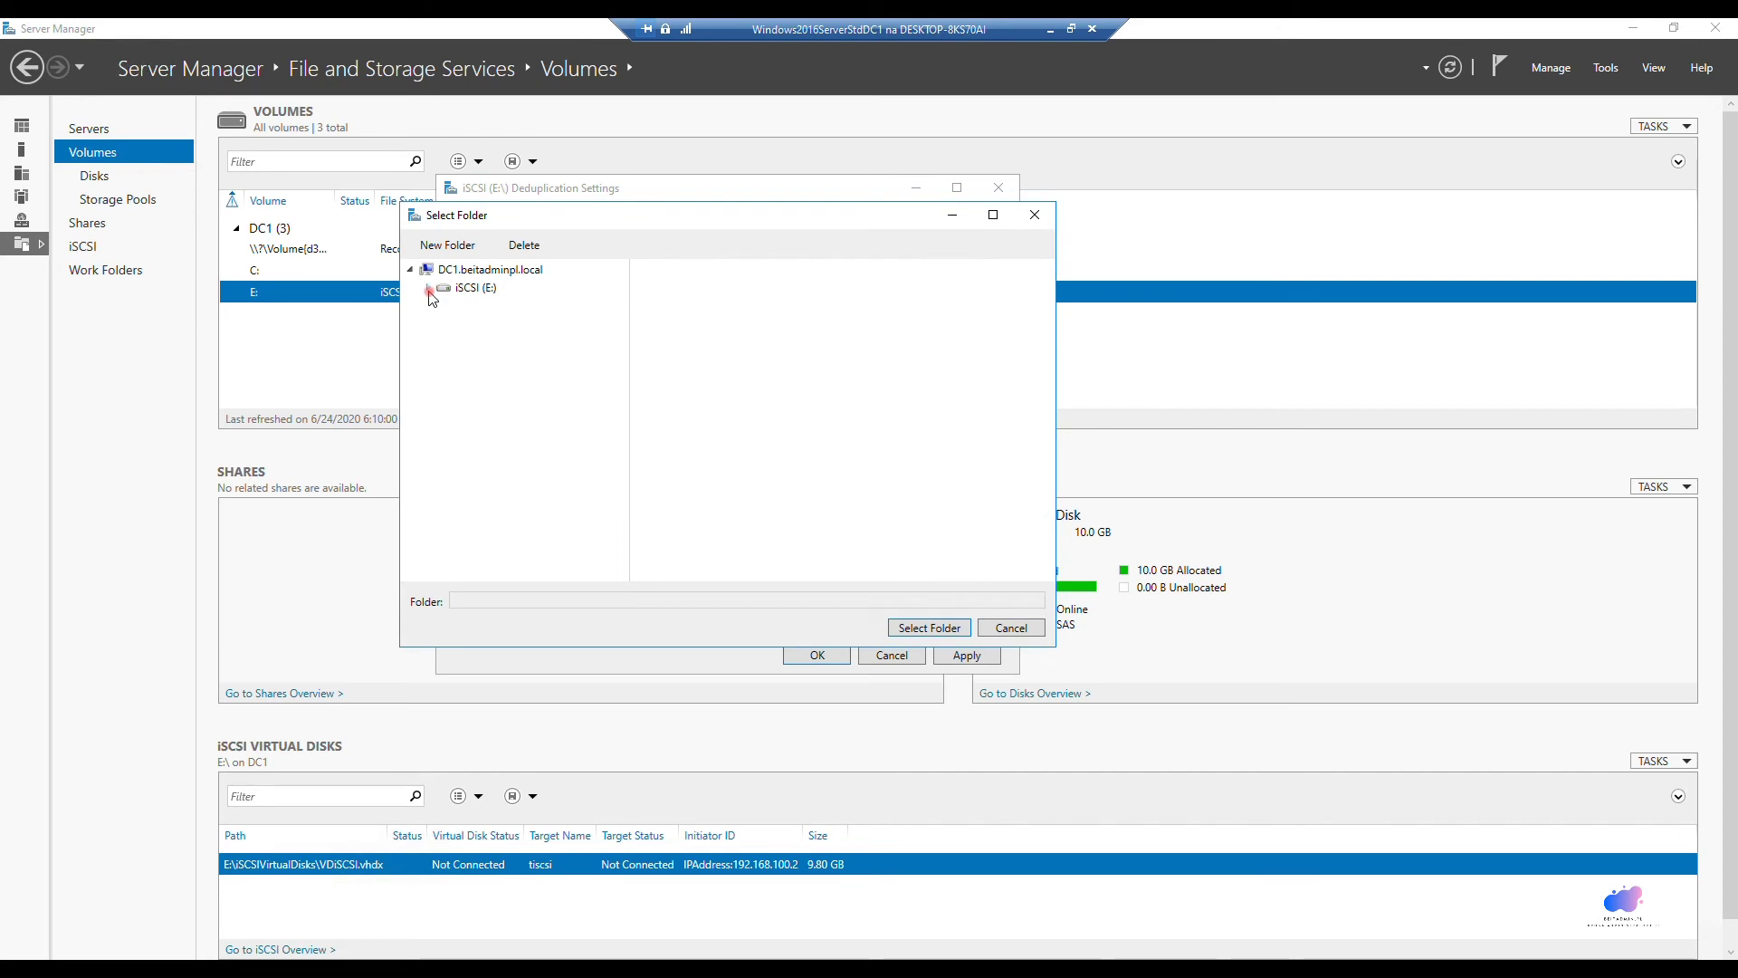
{"action": "left_click_drag", "start_coordinate": [609, 218], "coordinate": [854, 209]}
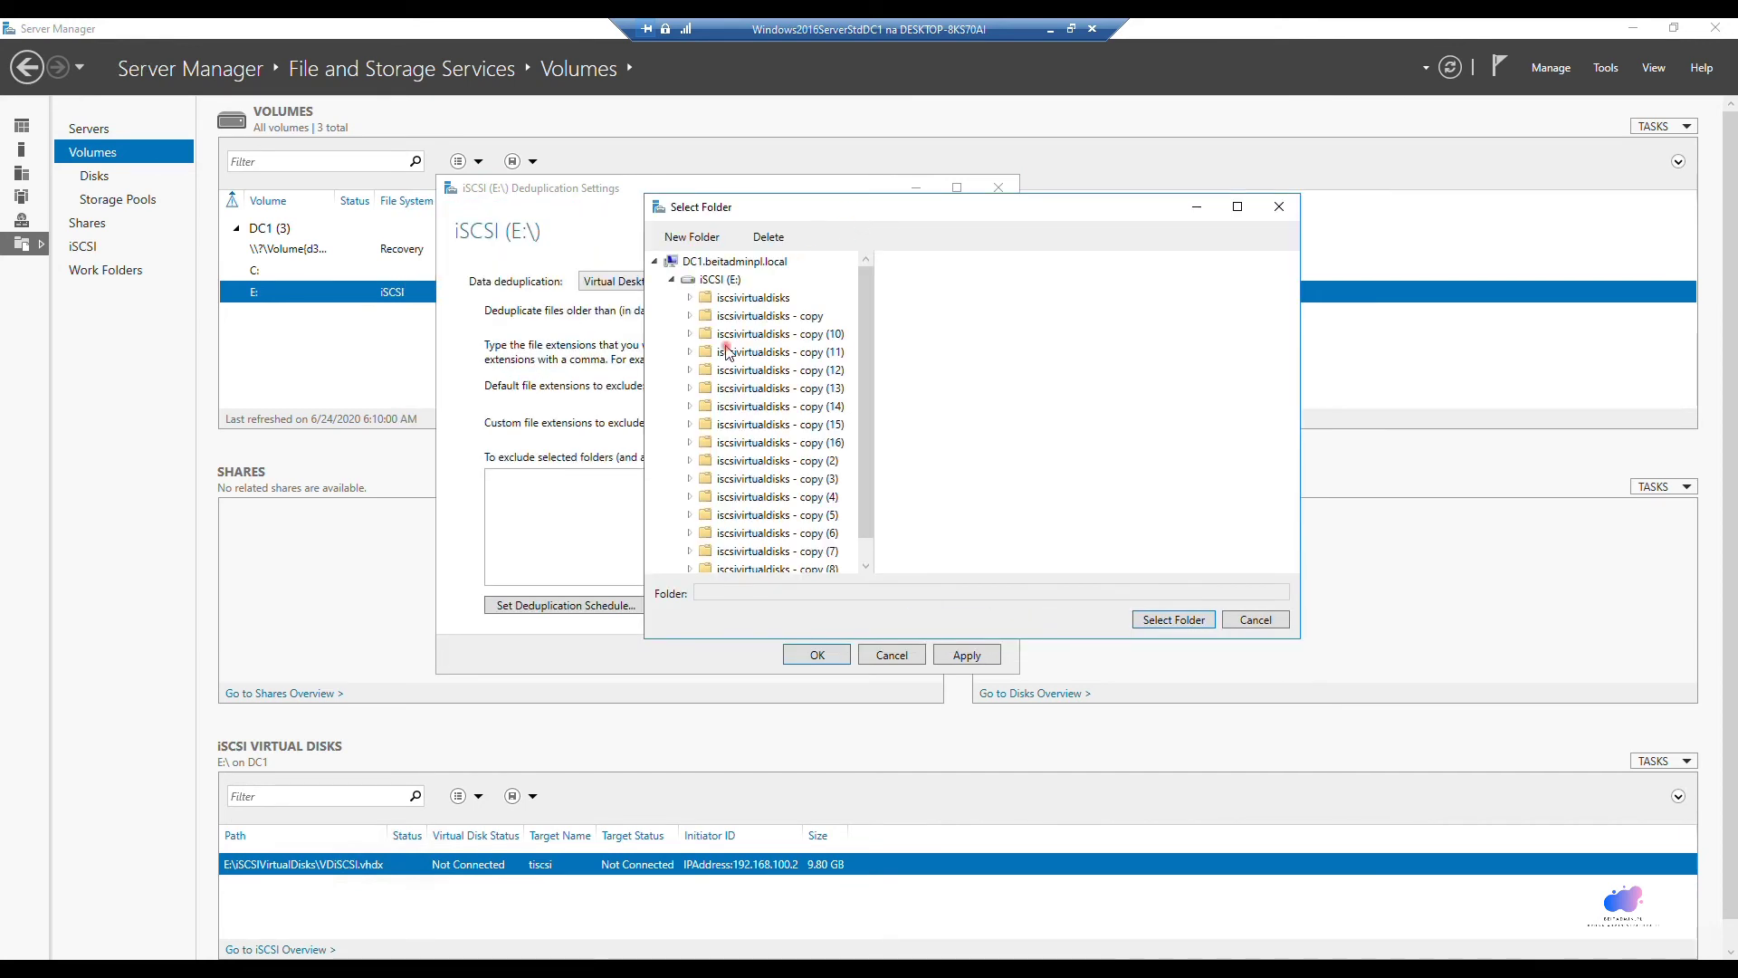
{"action": "scroll", "coordinate": [801, 329], "scroll_direction": "down", "scroll_amount": 1}
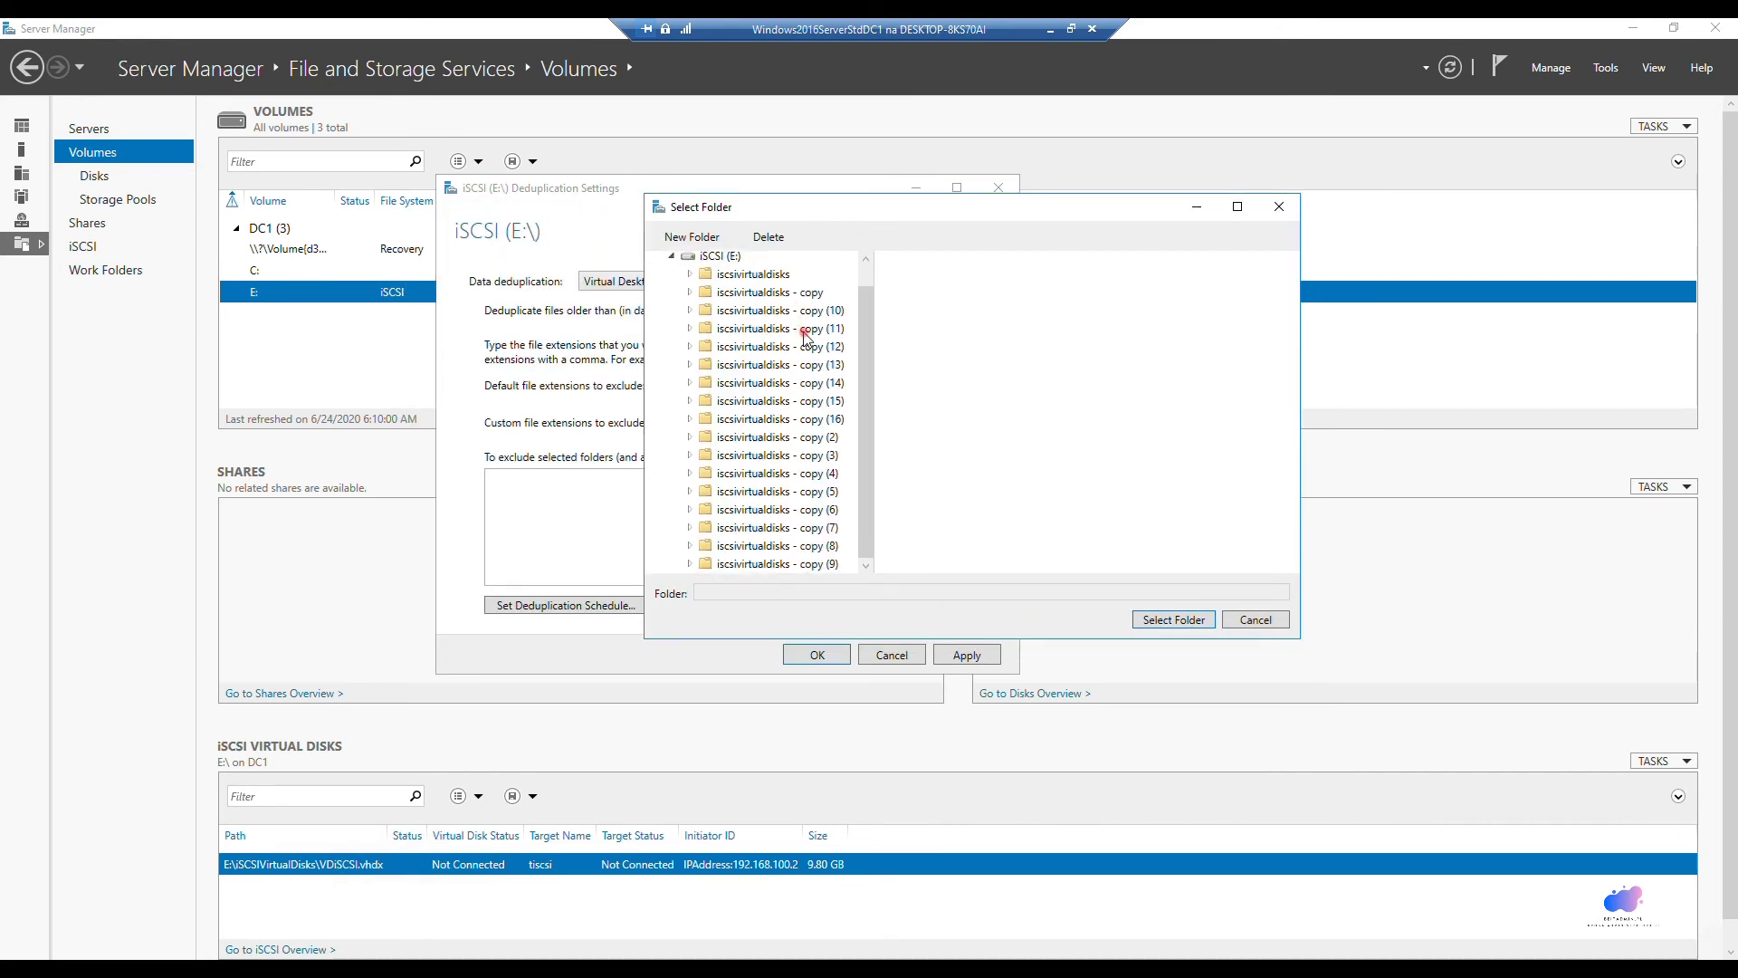
{"action": "scroll", "coordinate": [806, 337], "scroll_direction": "up", "scroll_amount": 1}
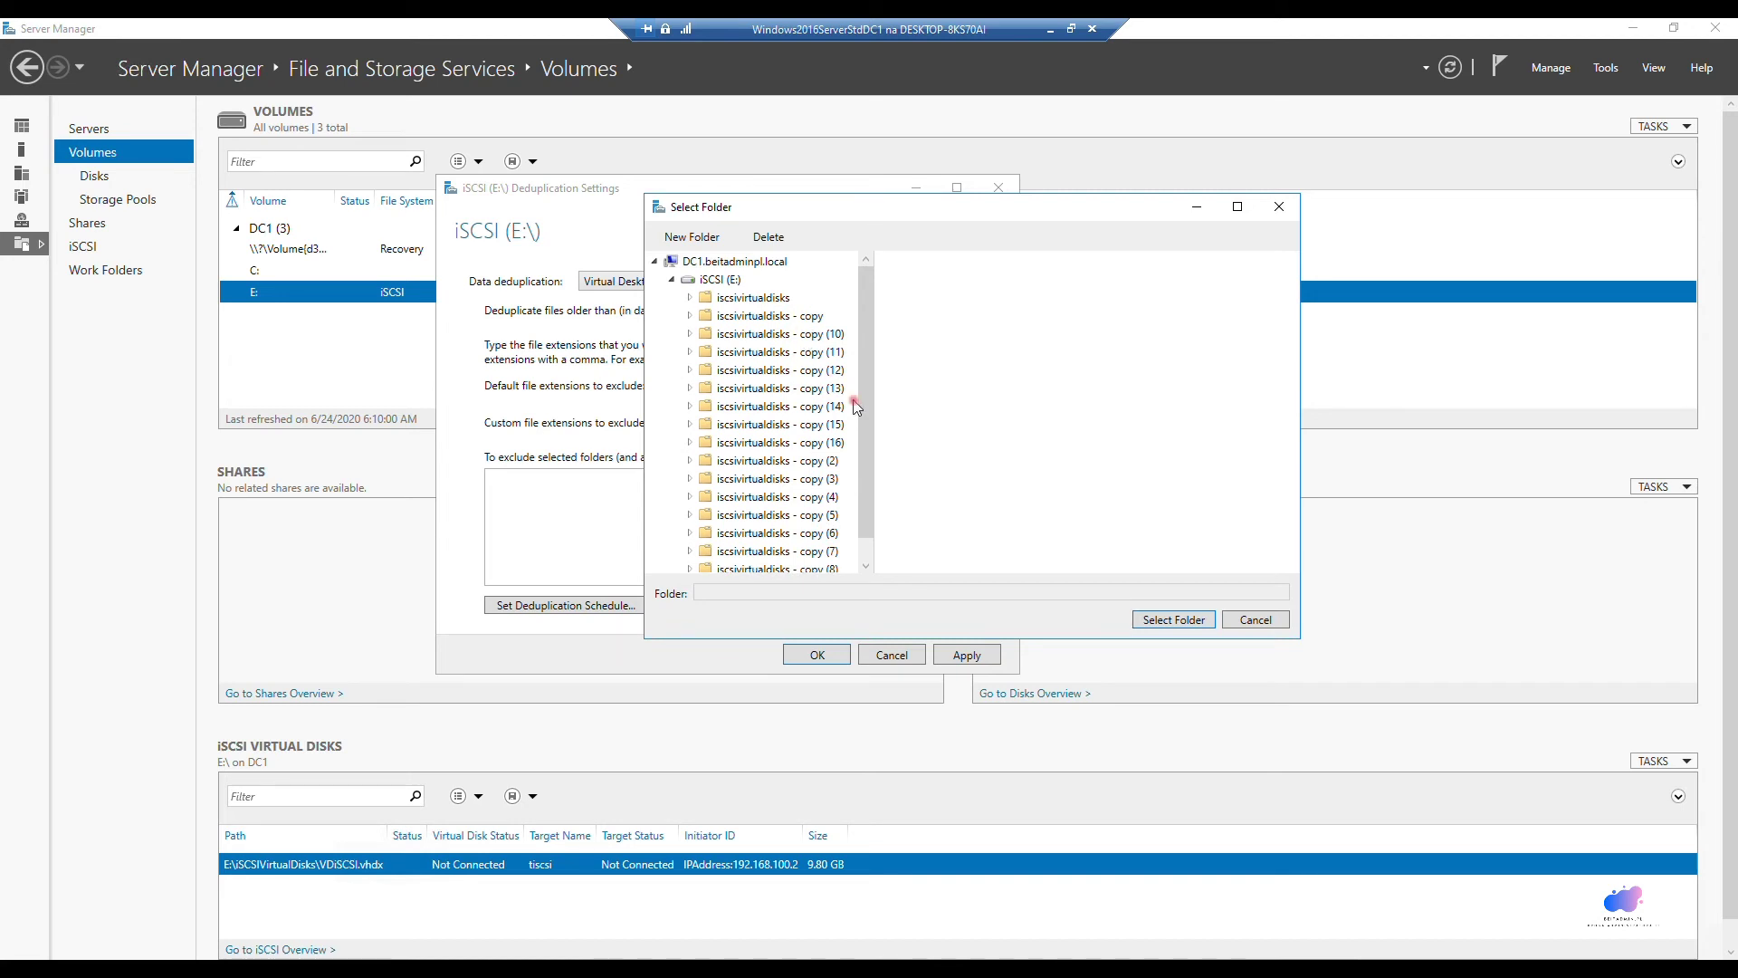
{"action": "left_click", "coordinate": [748, 369]}
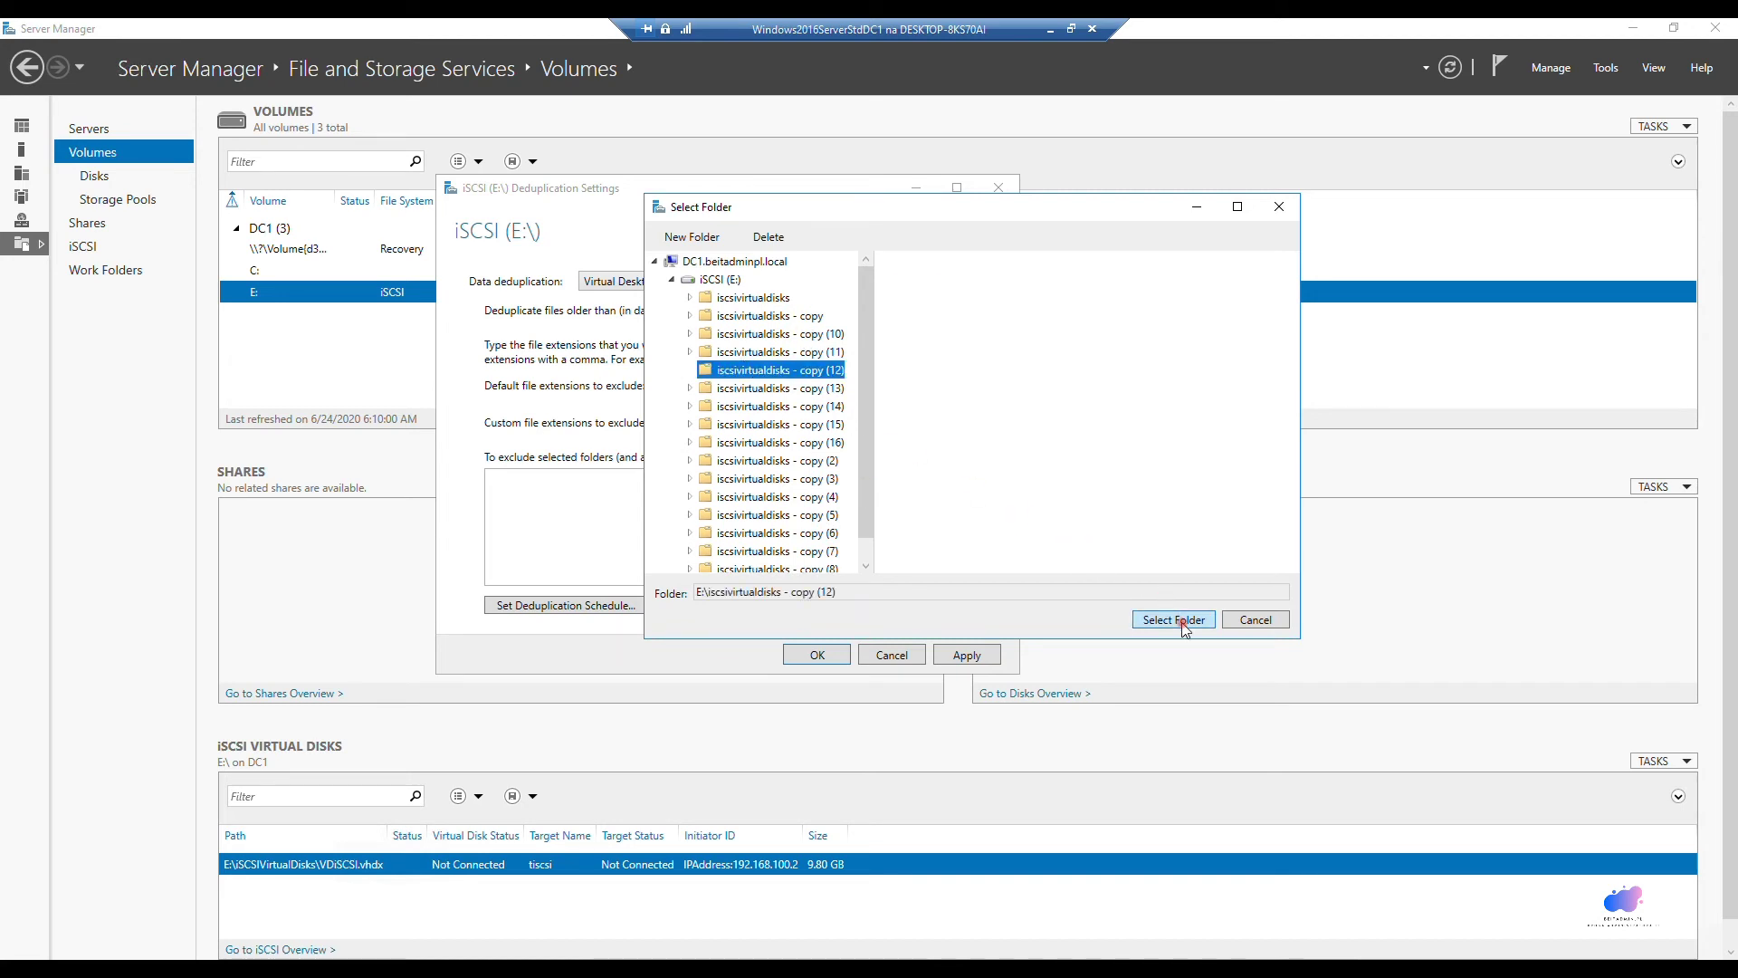
{"action": "left_click", "coordinate": [1256, 619]}
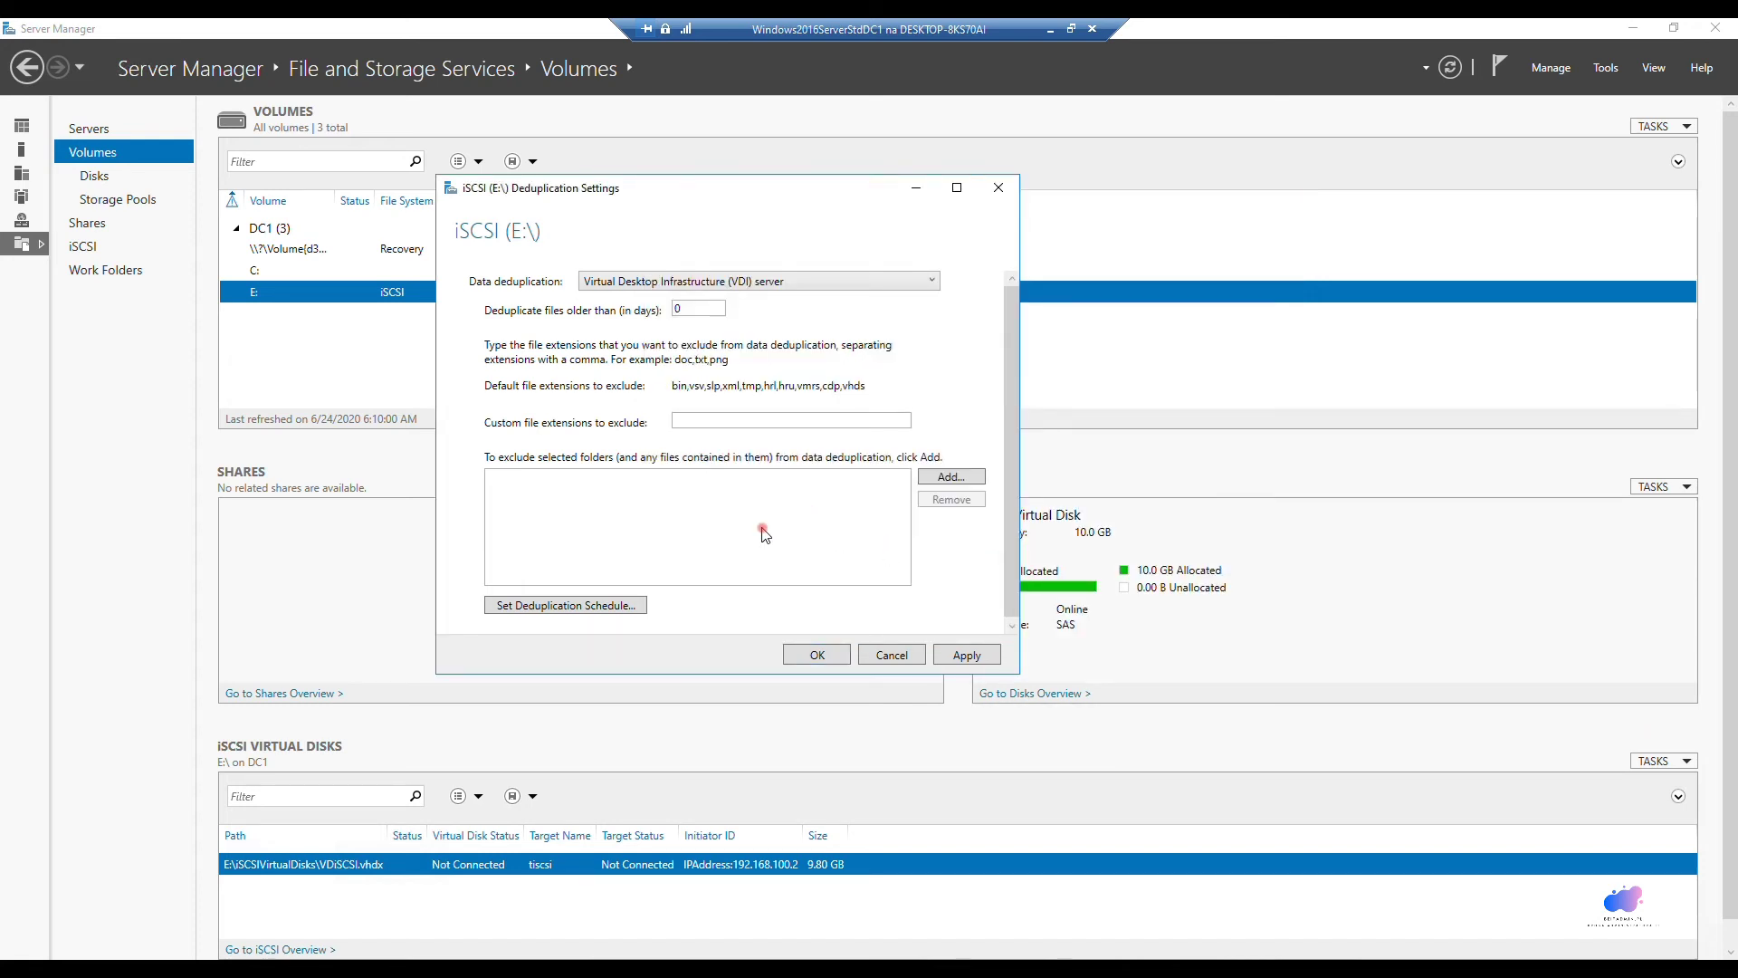
Save the deduplication schedule with background optimization on and throughput optimization off, and apply the deduplication settings for volume E:.
{"action": "left_click", "coordinate": [559, 607]}
{"action": "left_click_drag", "start_coordinate": [595, 181], "coordinate": [949, 193]}
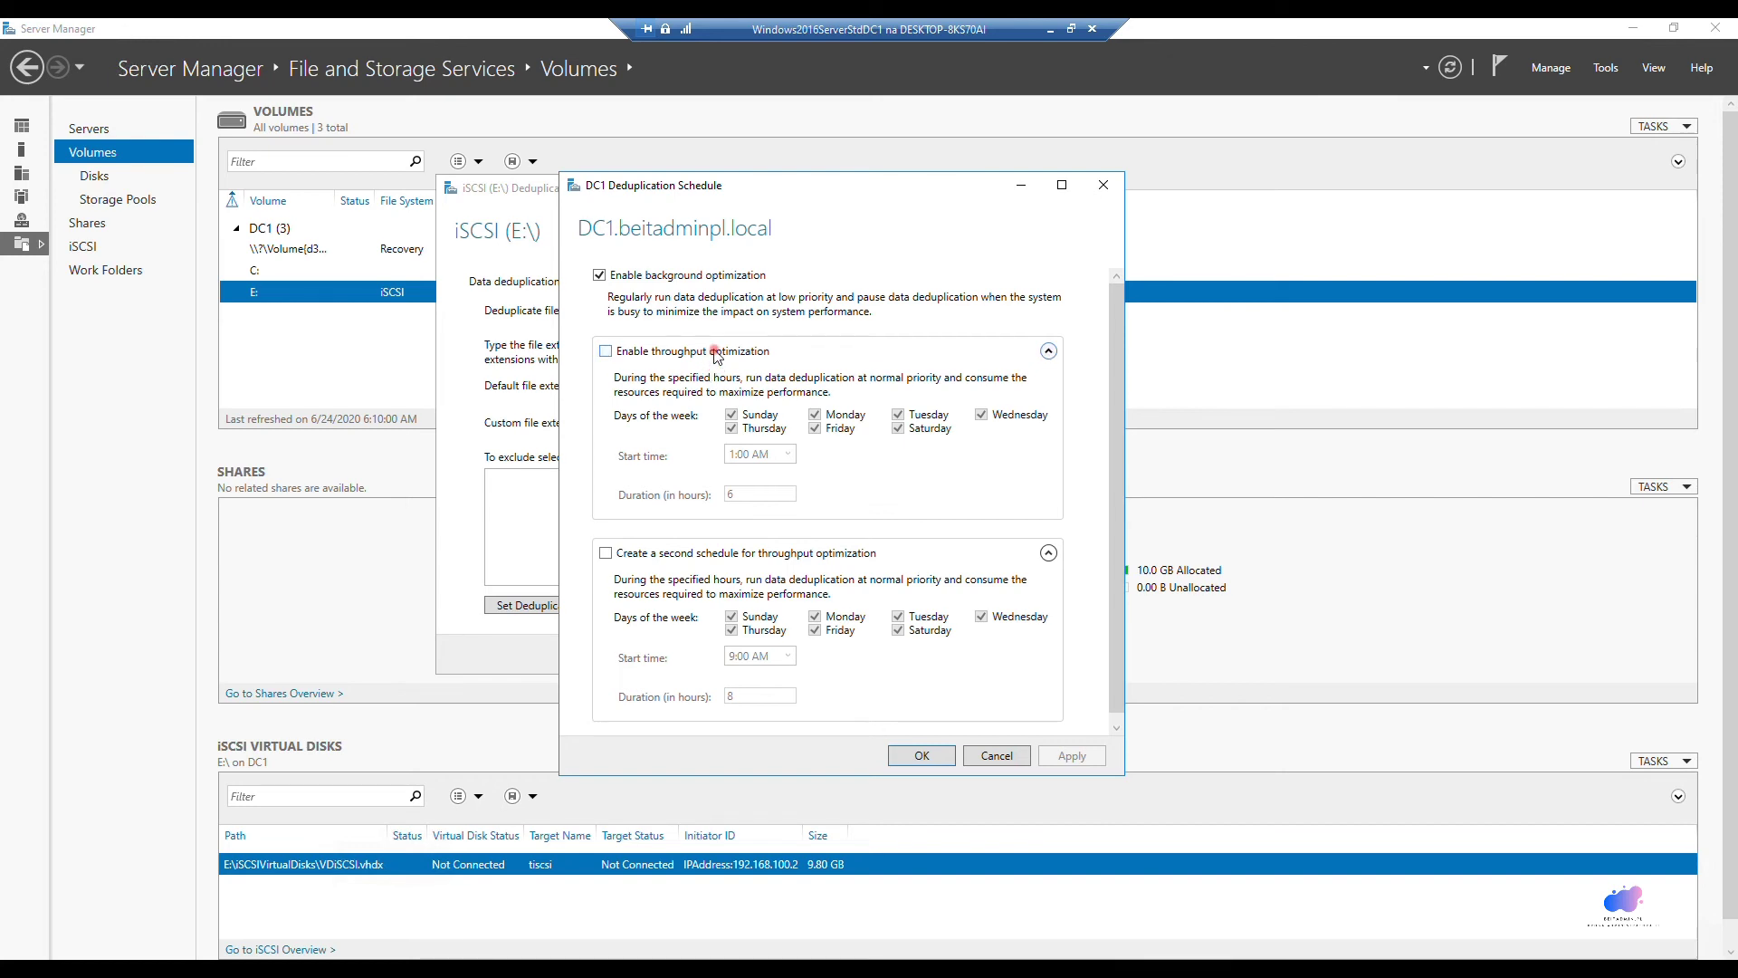
{"action": "left_click", "coordinate": [715, 353]}
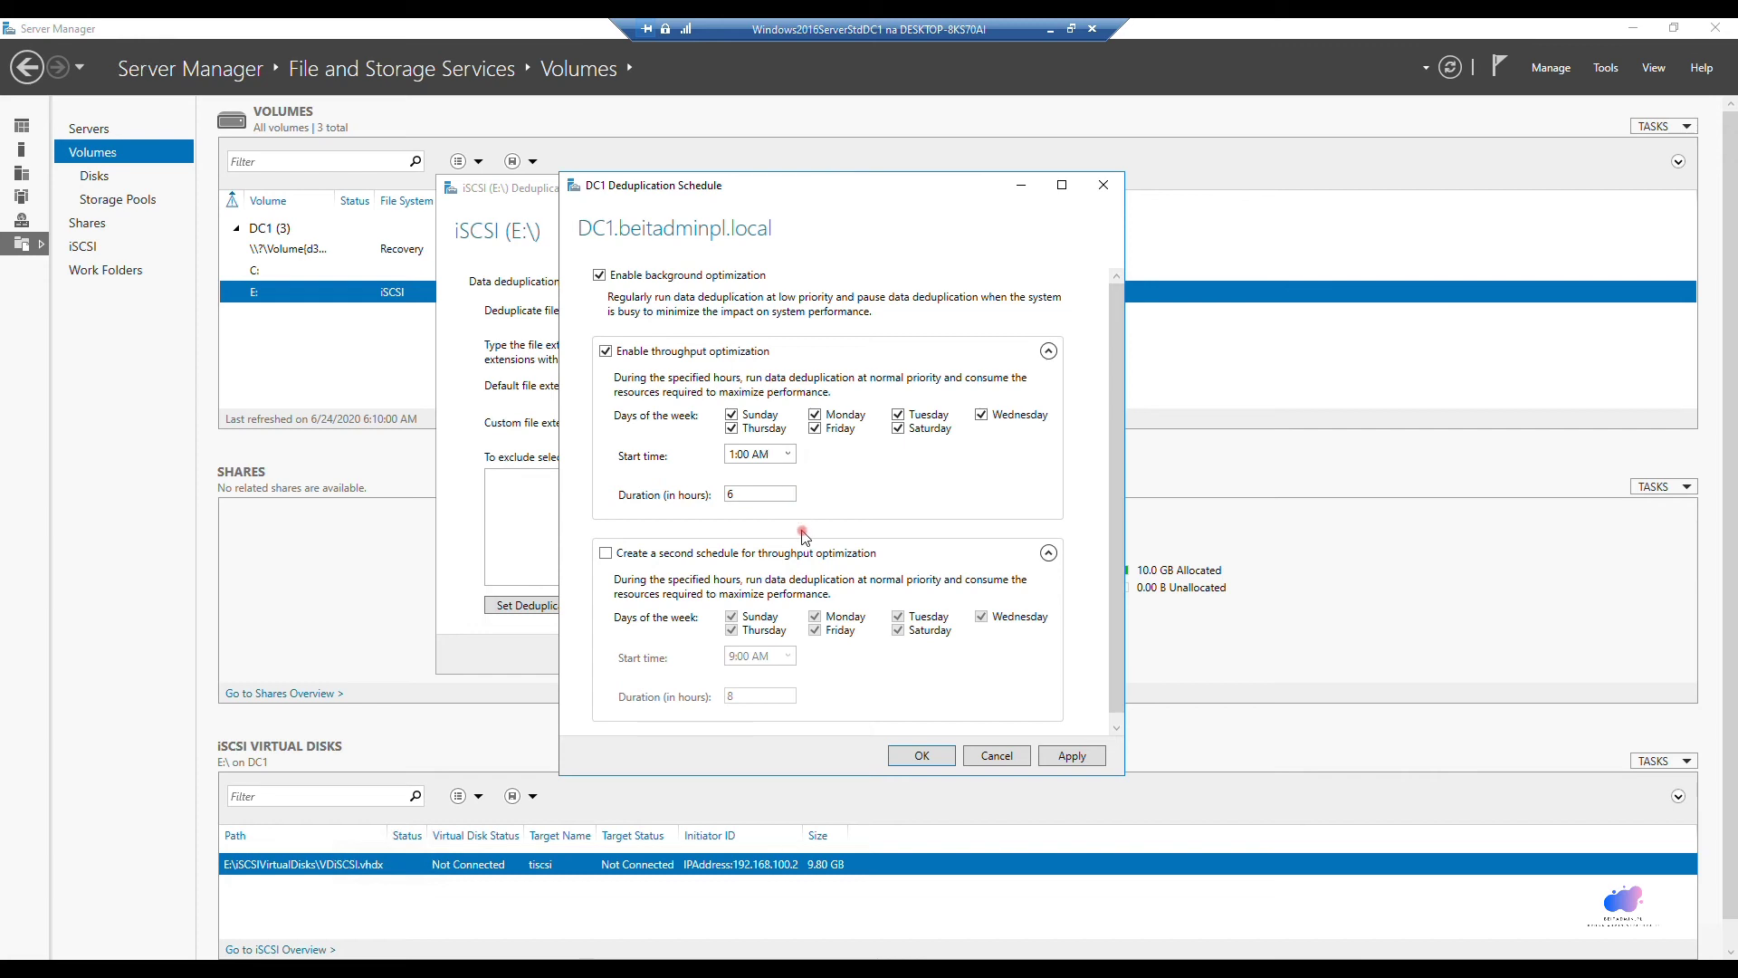
{"action": "left_click", "coordinate": [698, 356]}
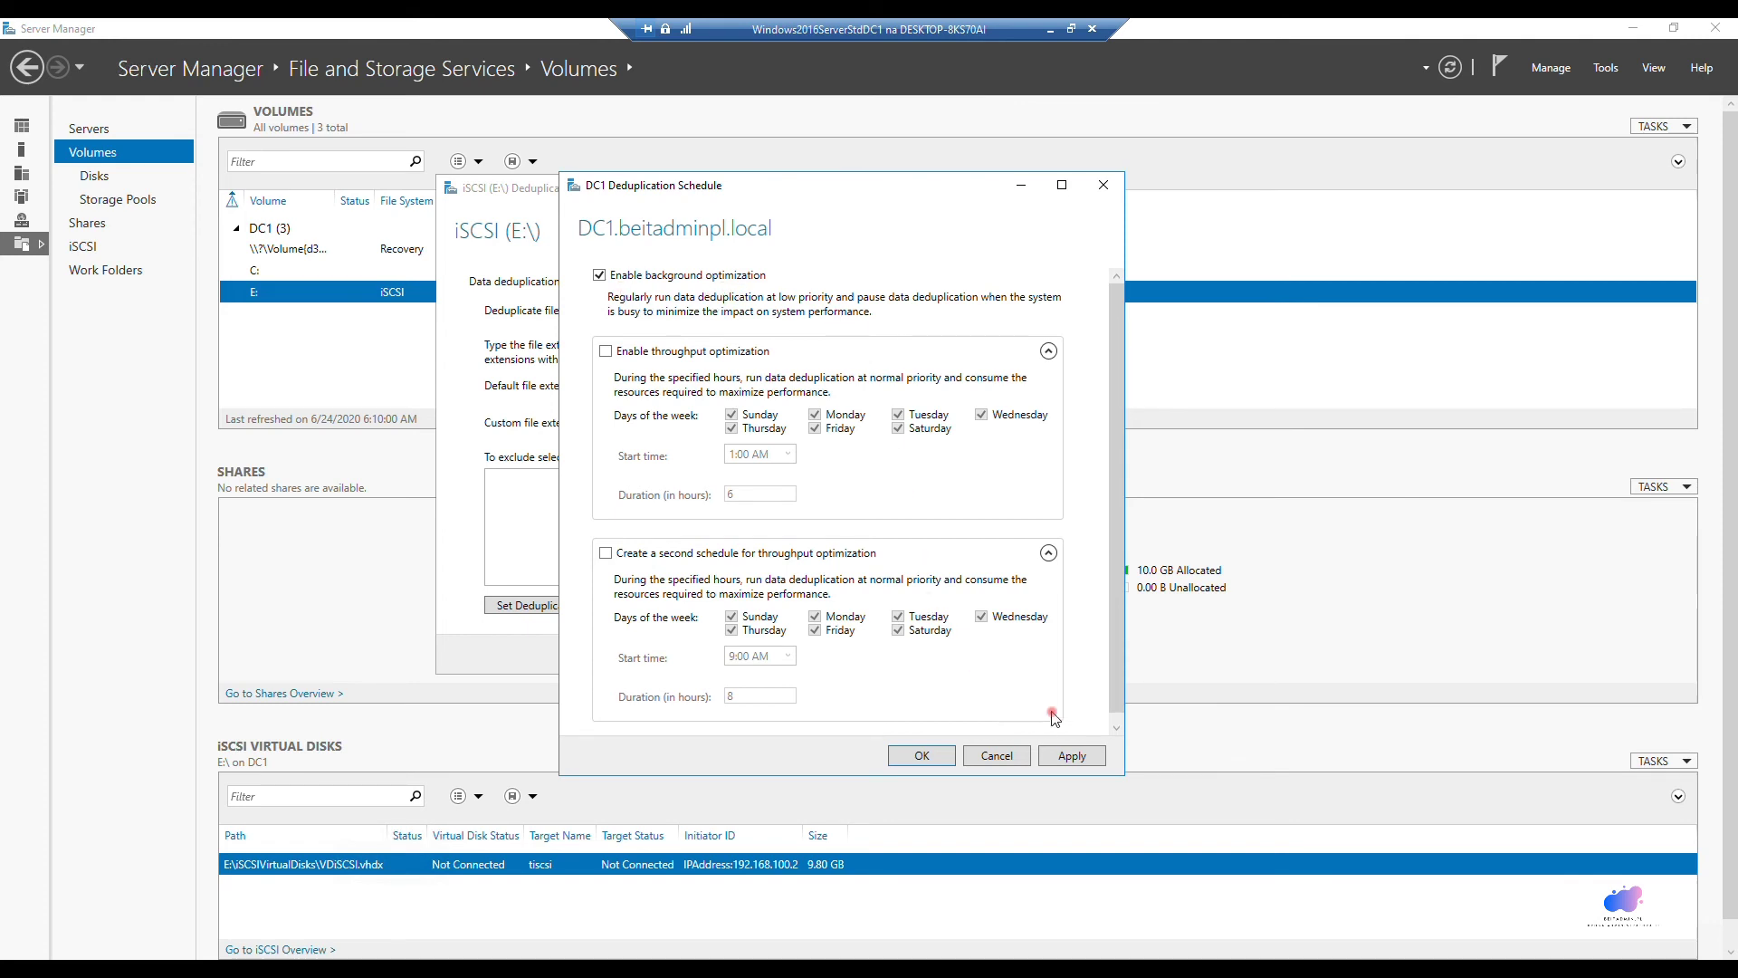
{"action": "left_click", "coordinate": [1072, 756]}
{"action": "left_click", "coordinate": [921, 756]}
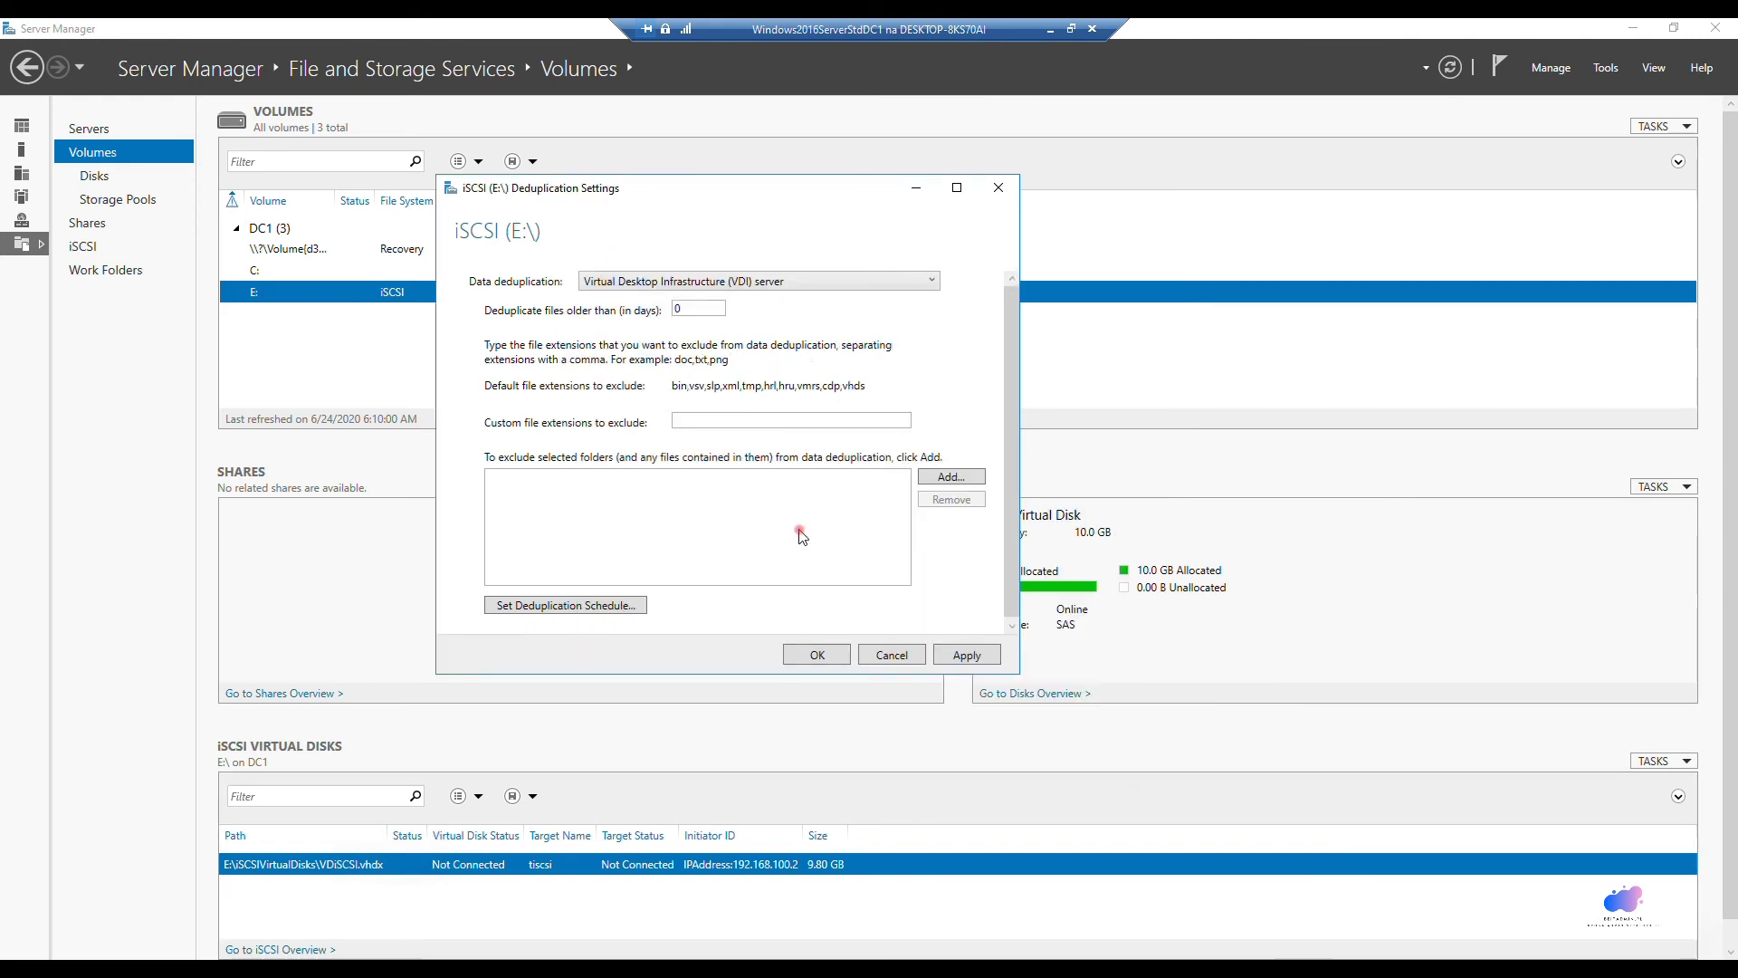
{"action": "left_click", "coordinate": [960, 656]}
{"action": "left_click", "coordinate": [818, 656]}
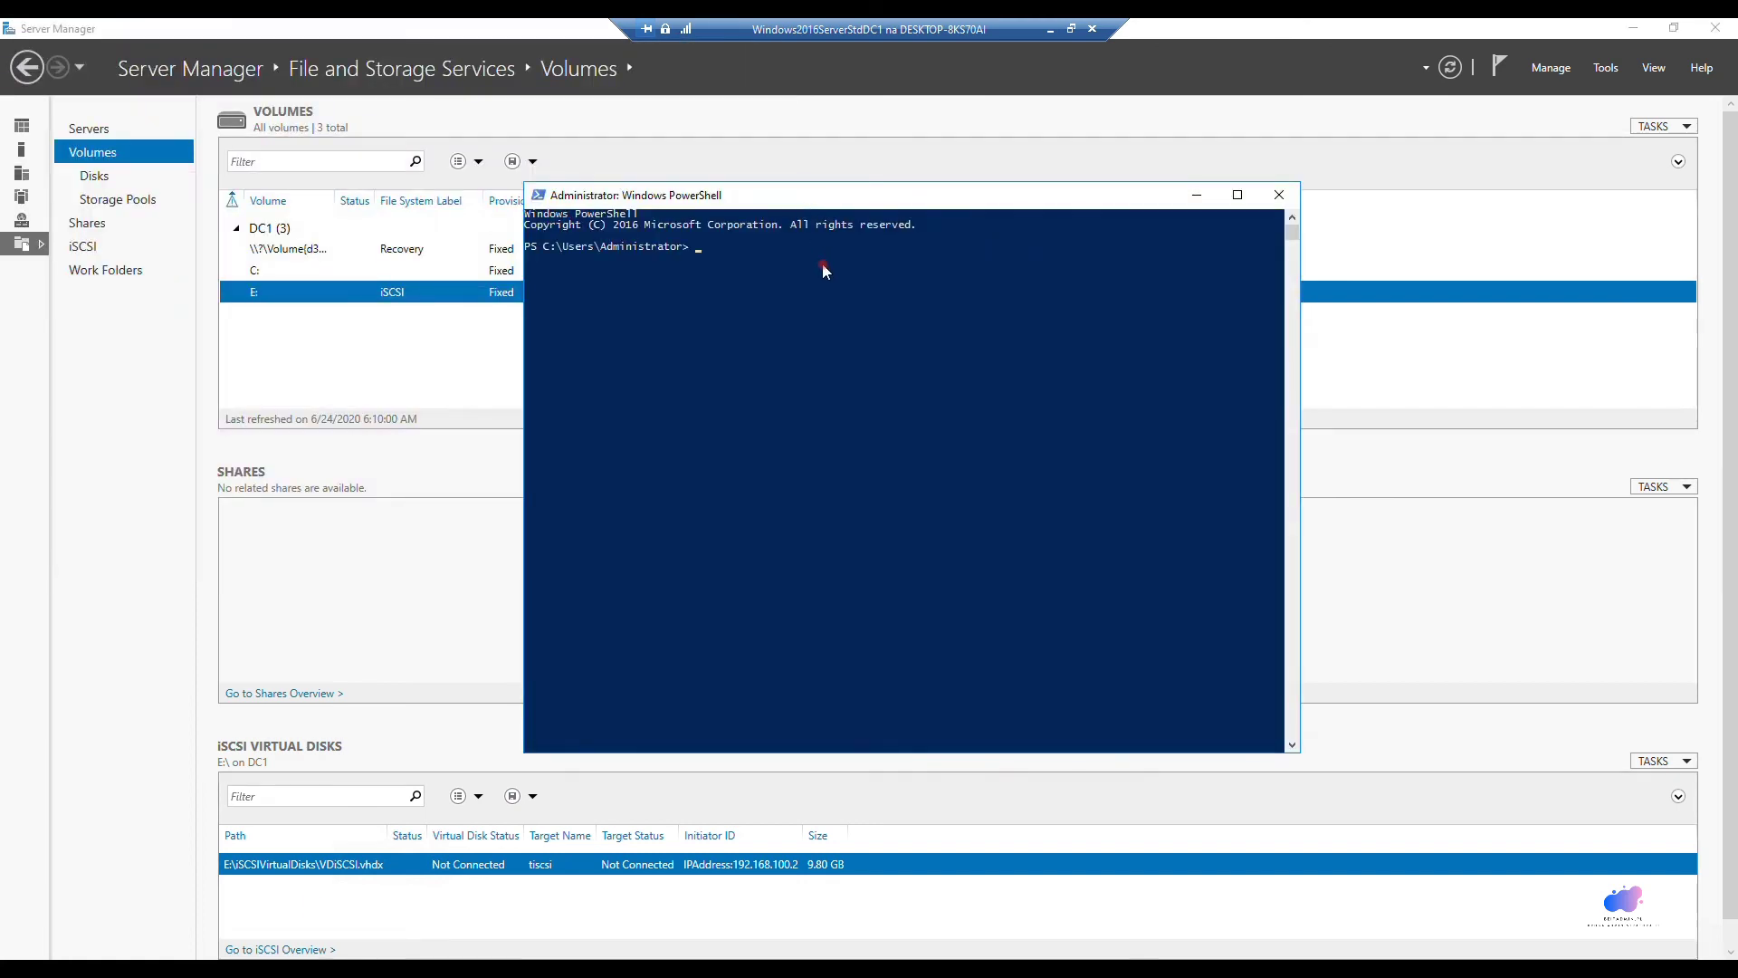
Run Start-DedupJob -Volume E: -Type Optimization in PowerShell and minimize the PowerShell window.
{"action": "left_click", "coordinate": [826, 270]}
{"action": "right_click", "coordinate": [843, 304]}
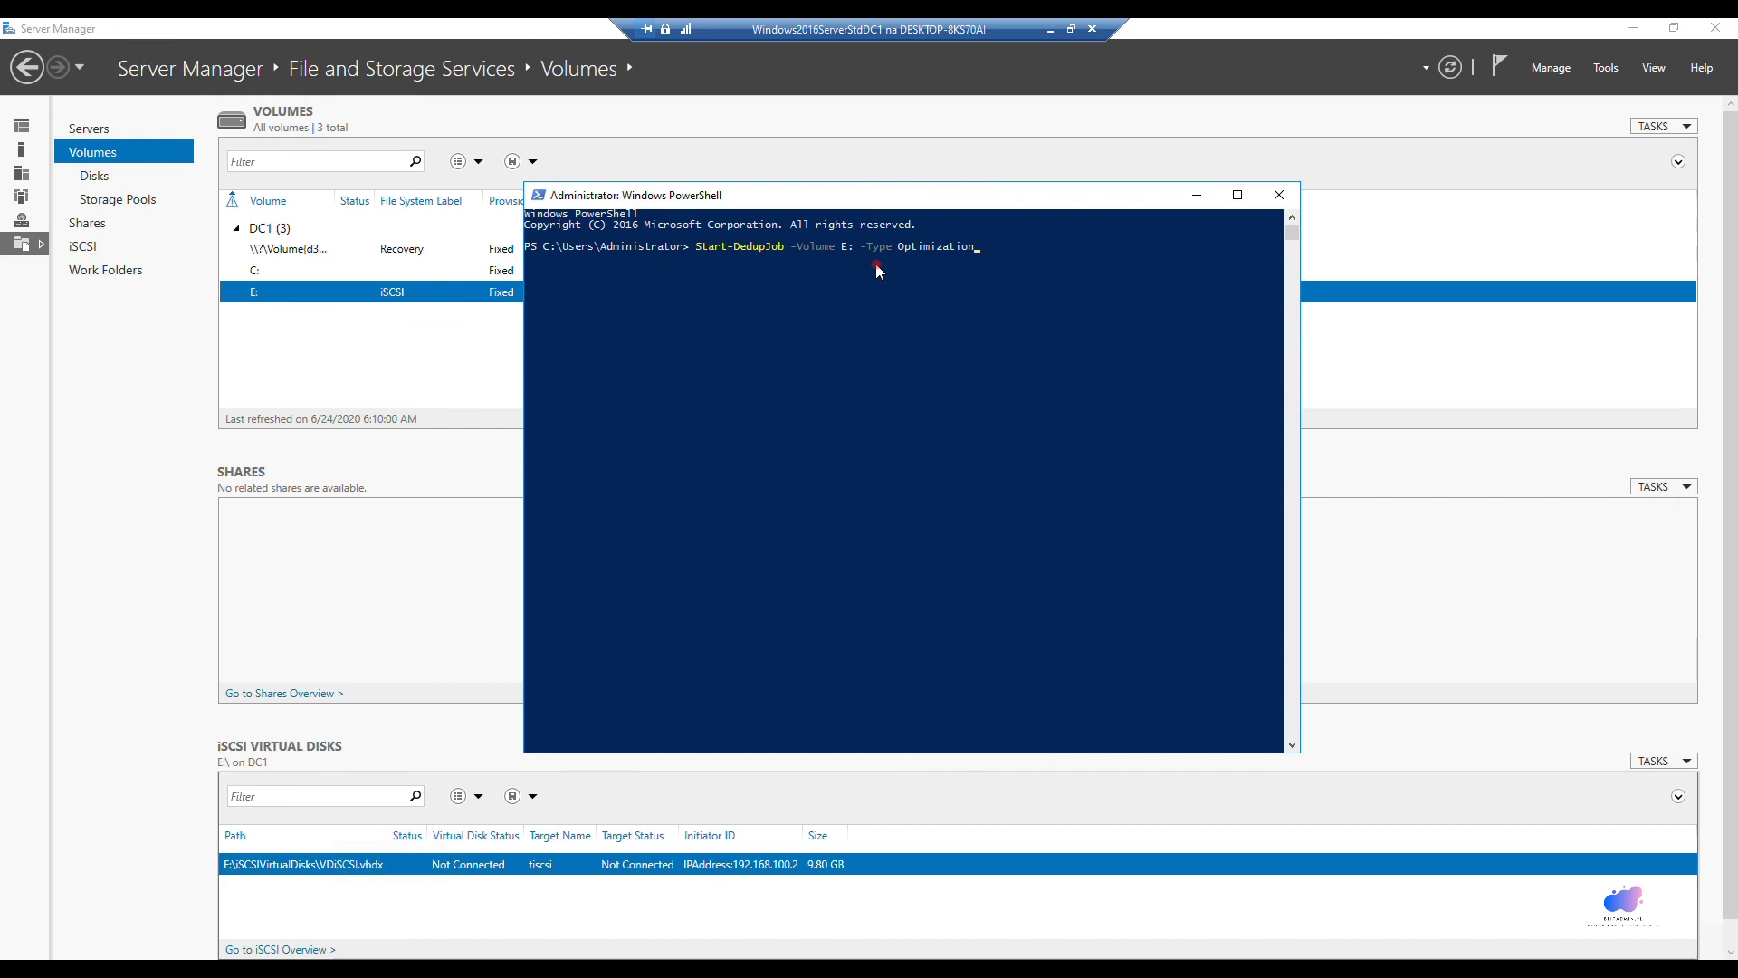
{"action": "key", "text": "Return"}
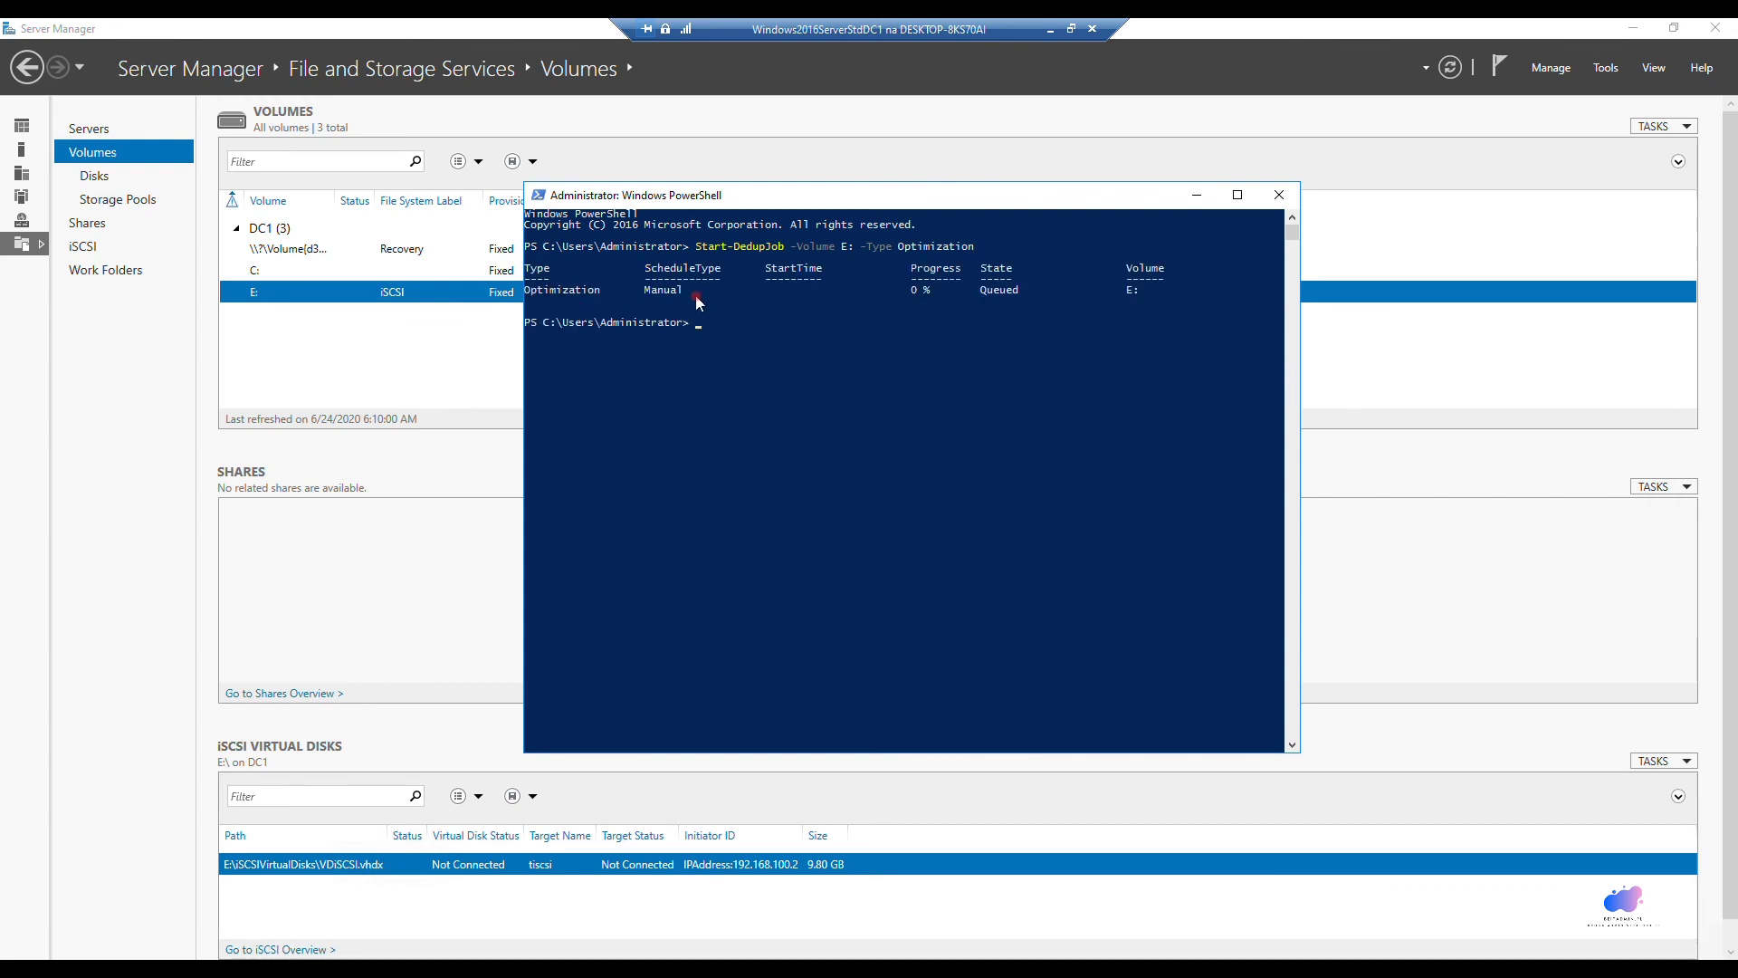
{"action": "left_click", "coordinate": [1195, 201]}
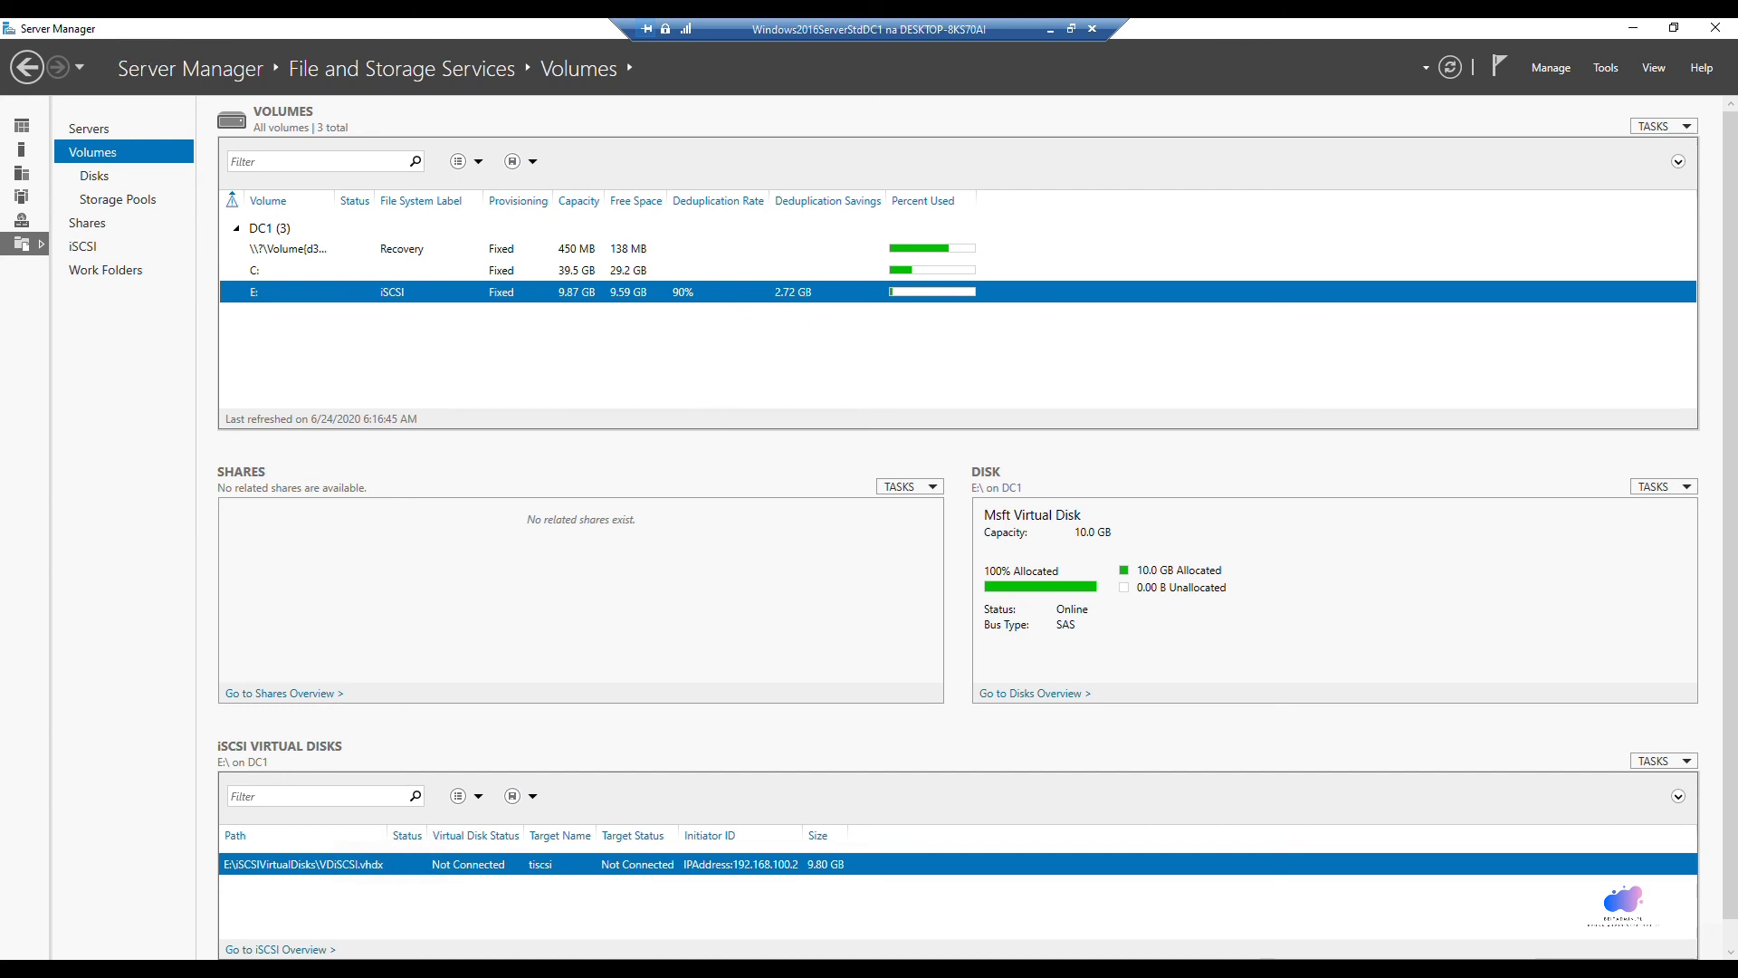
Check the combined size and size on disk of all folders on drive E: in File Explorer, and close it.
{"action": "left_click", "coordinate": [174, 953]}
{"action": "left_click", "coordinate": [527, 666]}
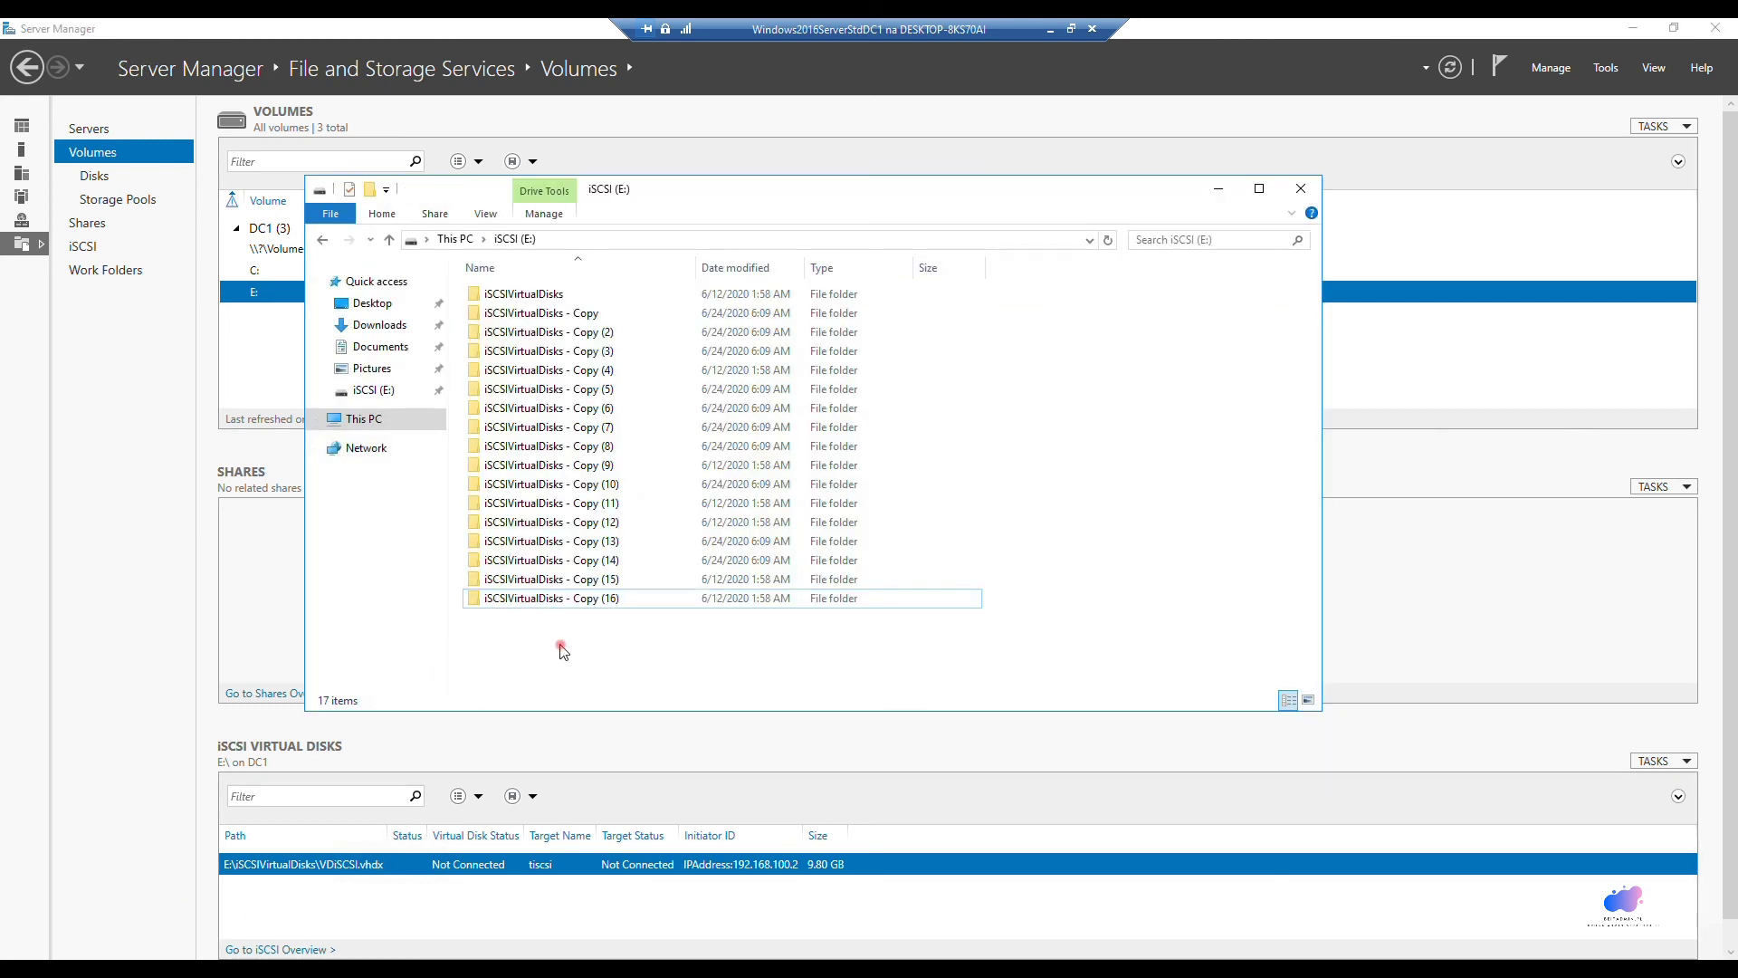
{"action": "left_click_drag", "start_coordinate": [626, 650], "coordinate": [587, 290]}
{"action": "right_click", "coordinate": [589, 389]}
{"action": "left_click", "coordinate": [667, 601]}
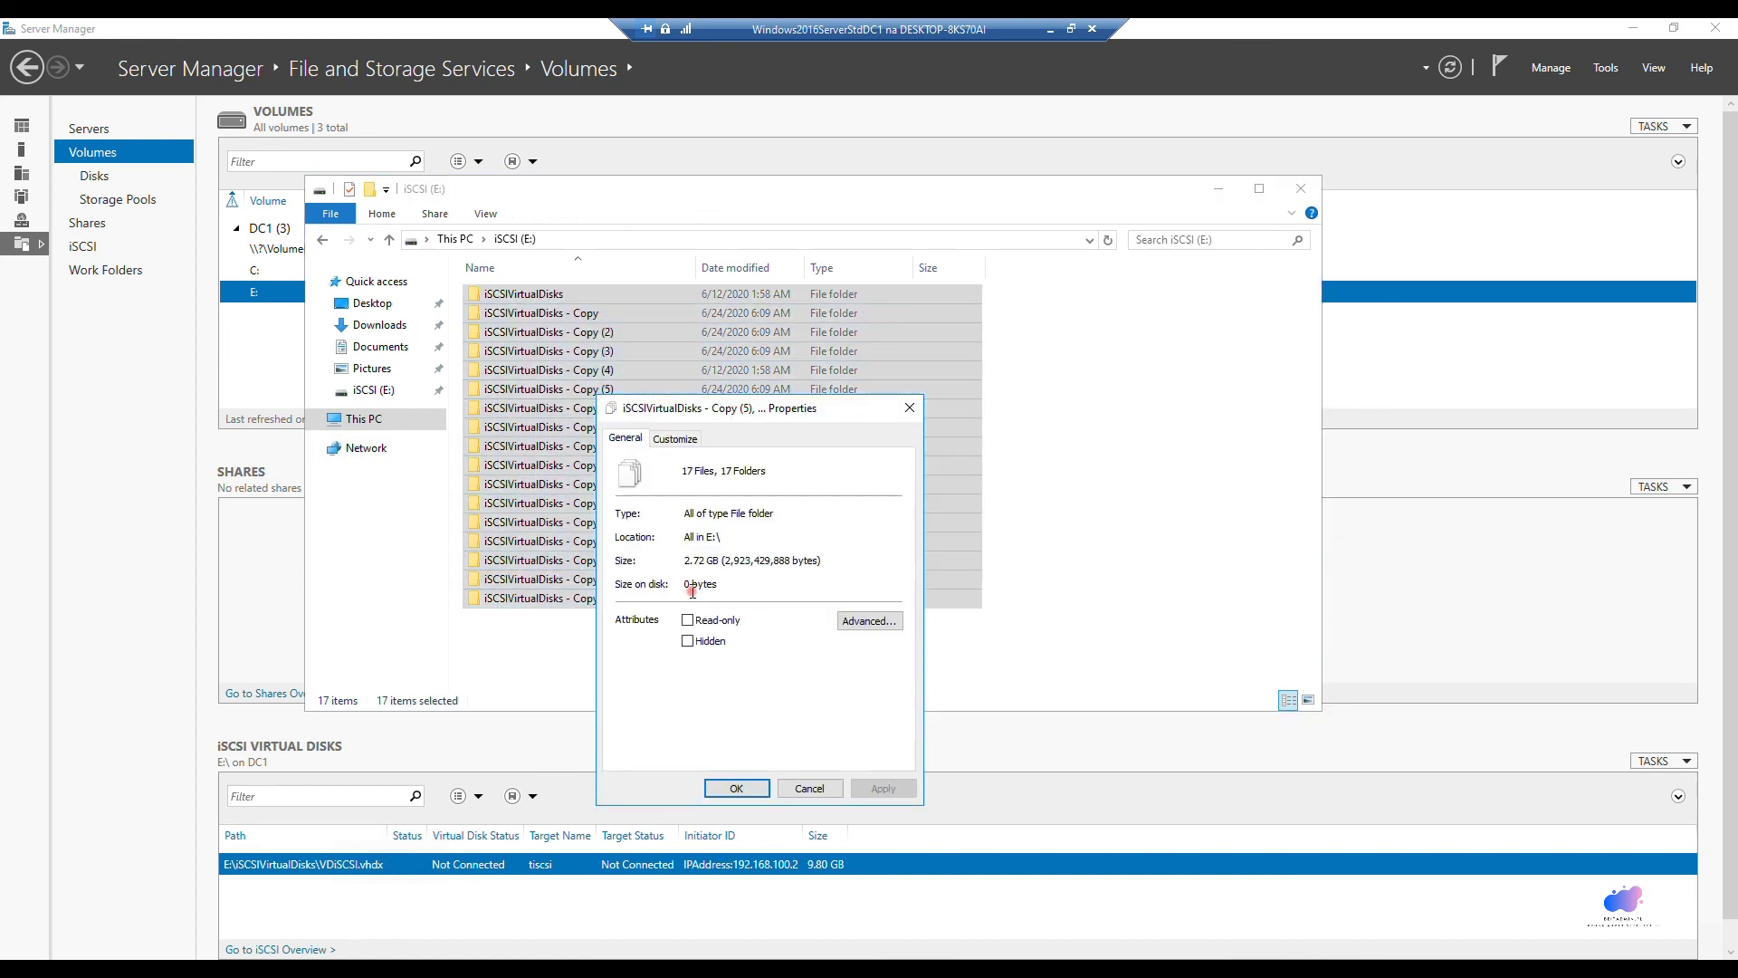
{"action": "left_click", "coordinate": [736, 788]}
{"action": "key", "text": "alt+F4"}
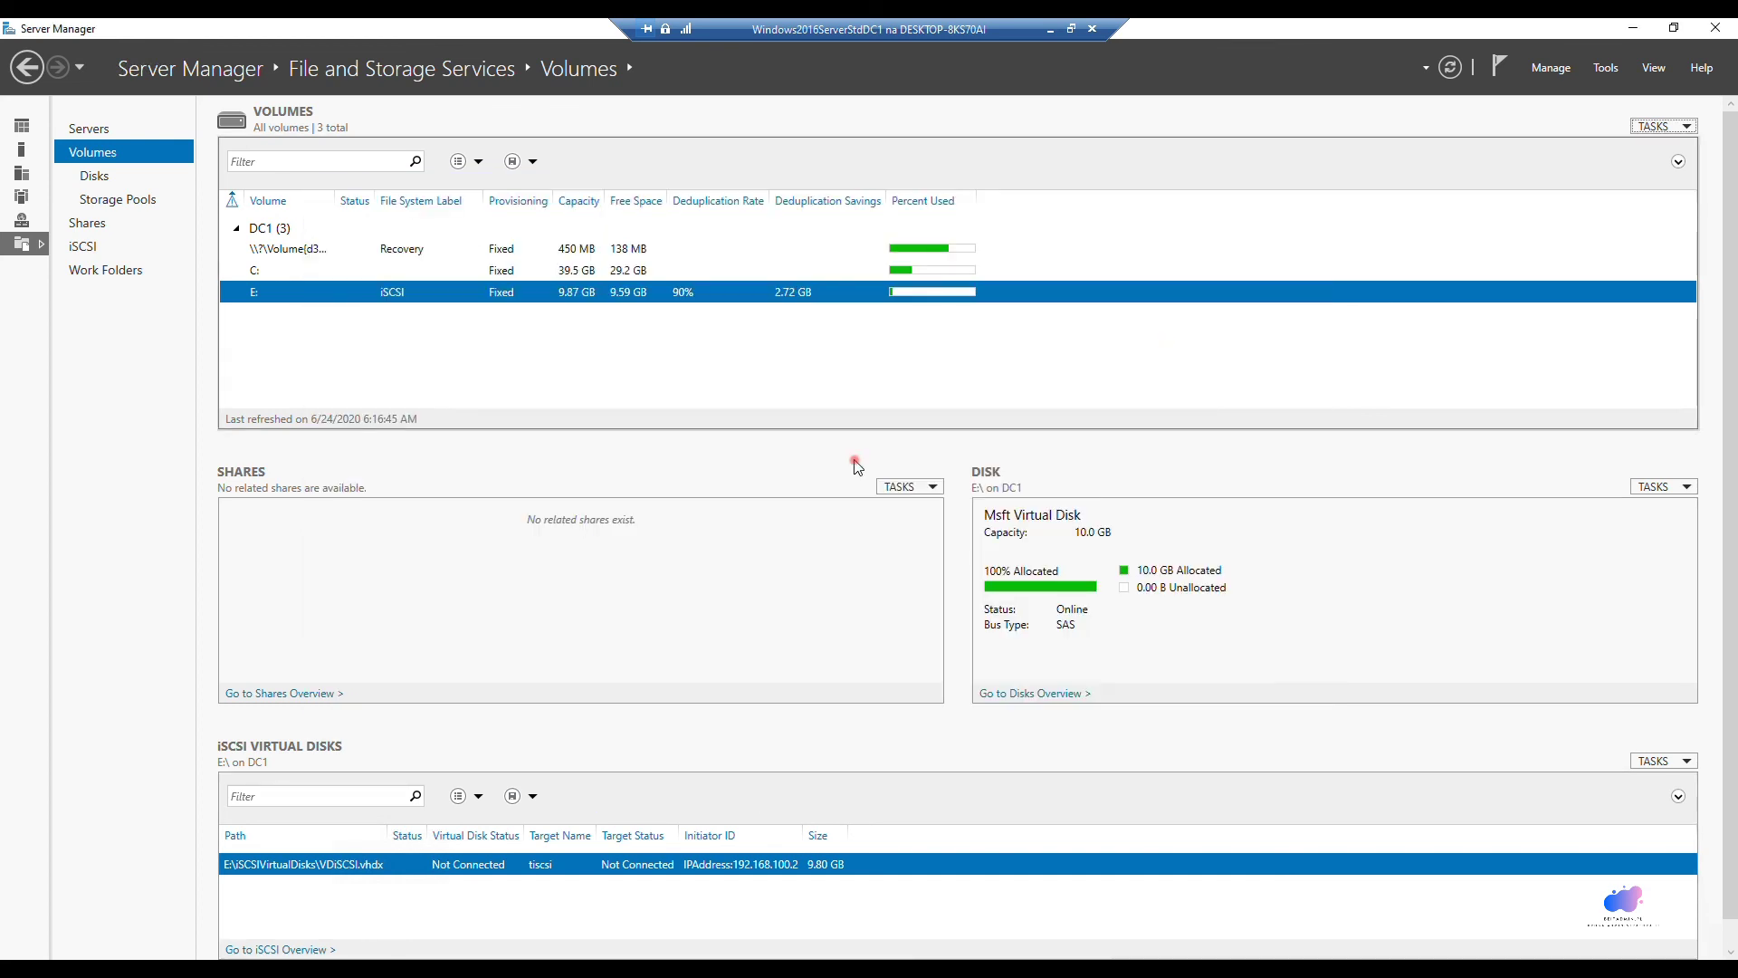